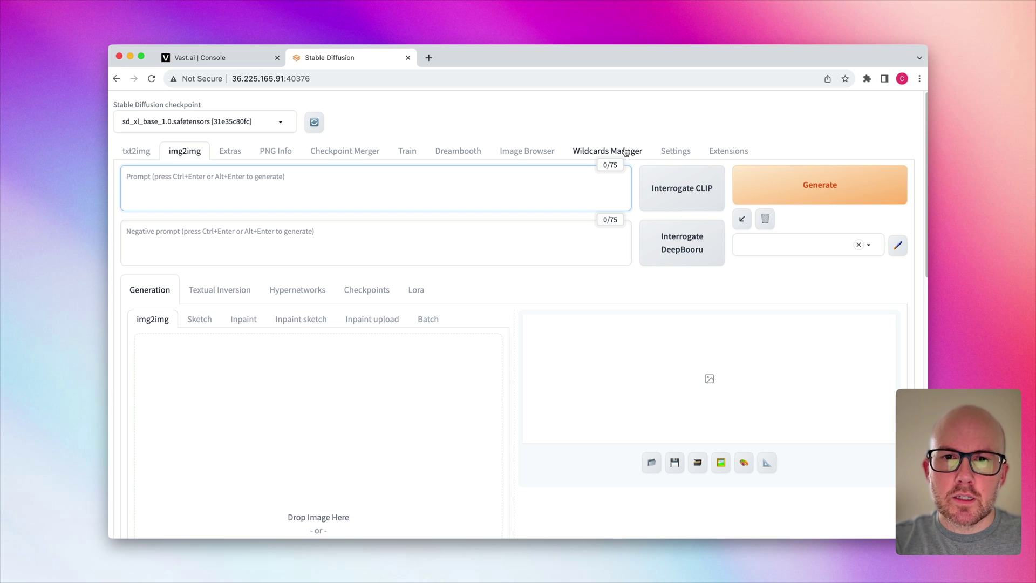
Enable 'Create a text file next to every image with generation parameters' and apply the settings.
{"action": "left_click", "coordinate": [662, 148]}
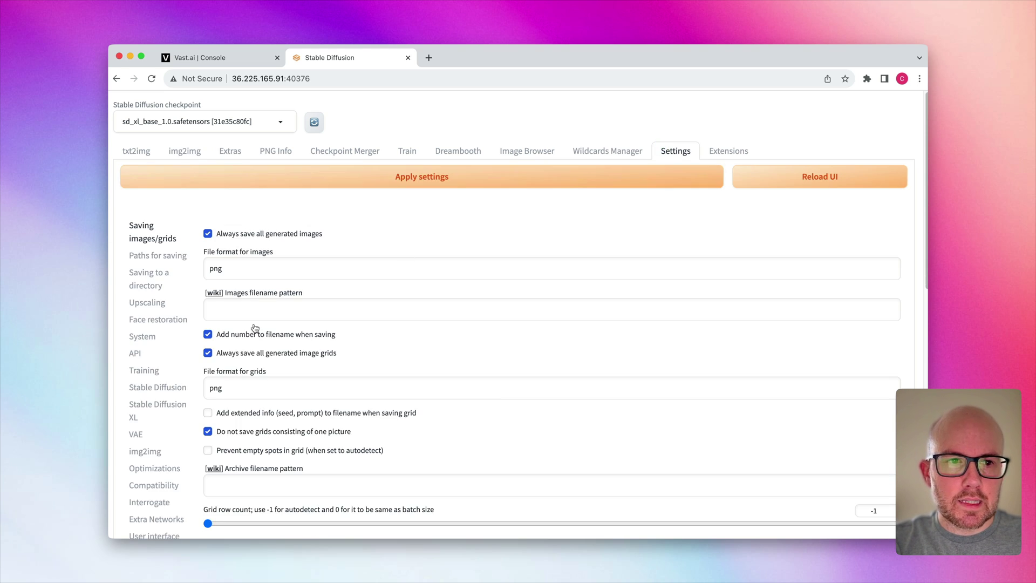
{"action": "scroll", "coordinate": [312, 327], "scroll_direction": "down", "scroll_amount": 6}
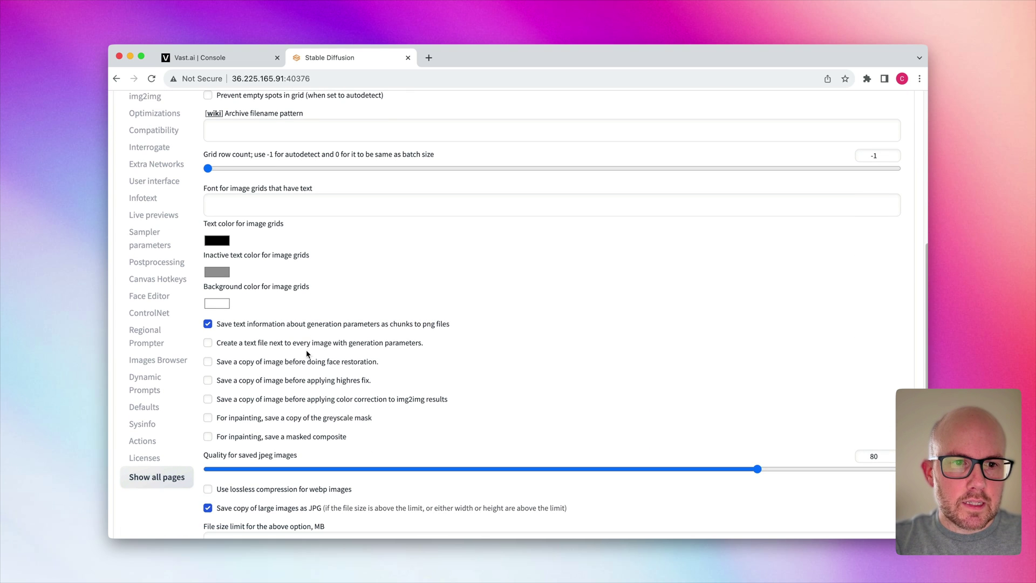
{"action": "left_click", "coordinate": [306, 345]}
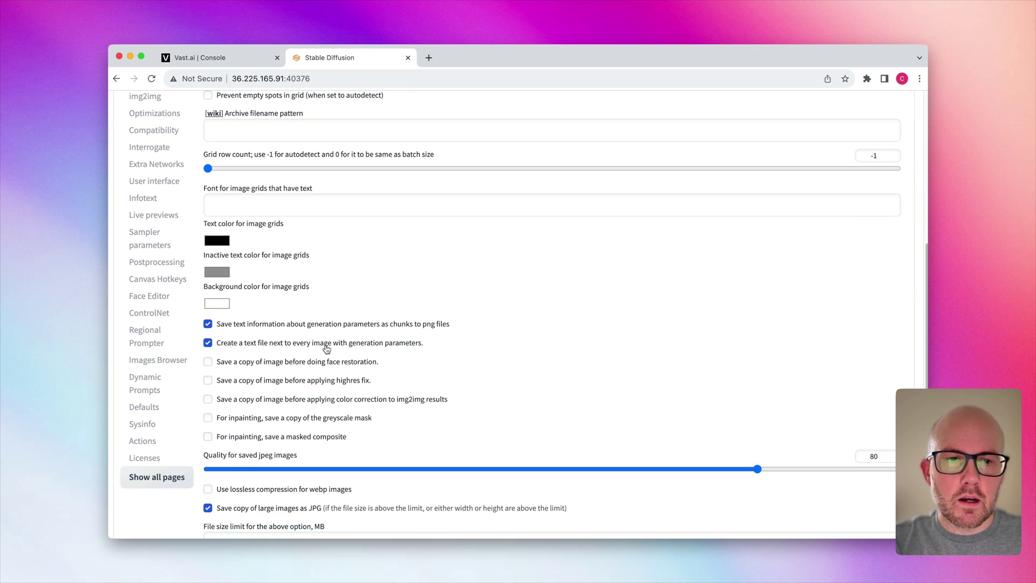
{"action": "scroll", "coordinate": [327, 350], "scroll_direction": "up", "scroll_amount": 4}
{"action": "scroll", "coordinate": [327, 351], "scroll_direction": "up", "scroll_amount": 4}
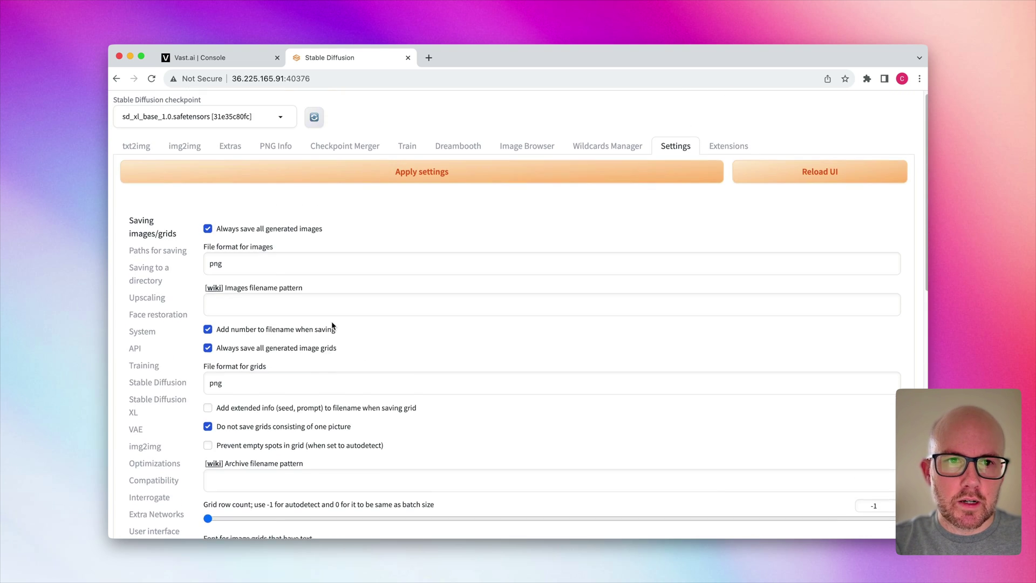
{"action": "left_click", "coordinate": [400, 183]}
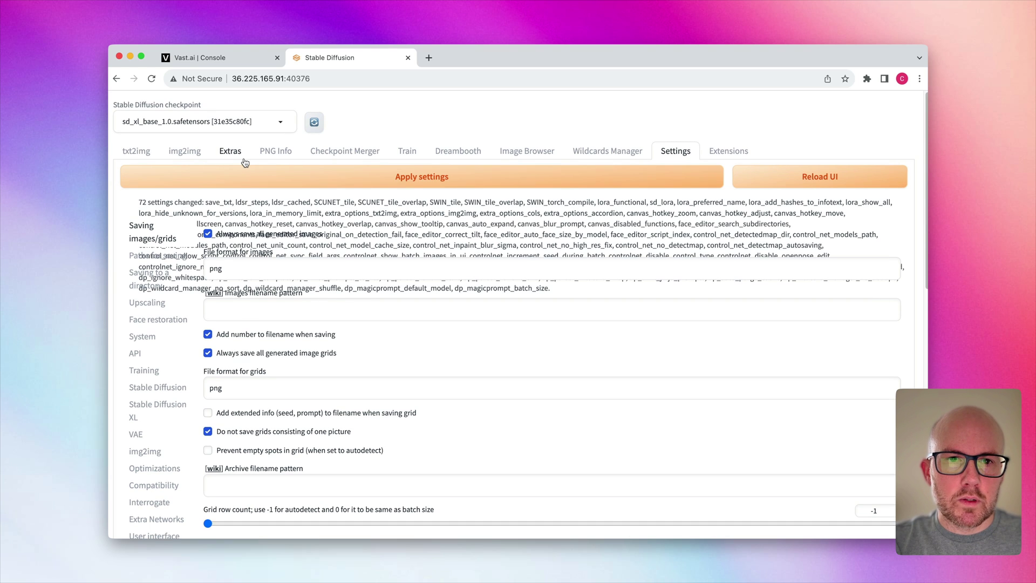
{"action": "left_click", "coordinate": [185, 151]}
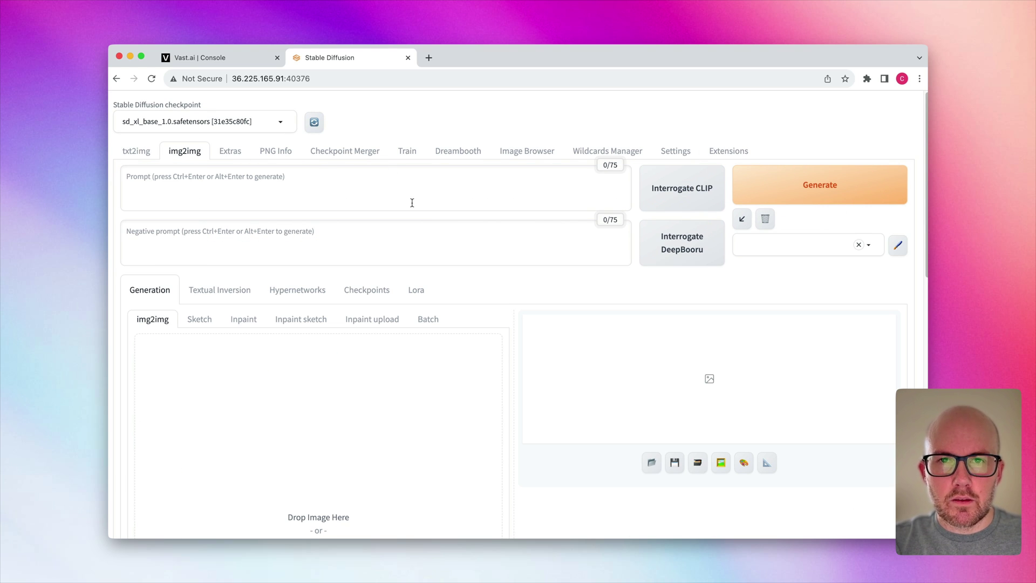
Paste the Ai lettermark into img2img as the source image.
{"action": "key", "text": "cmd+v"}
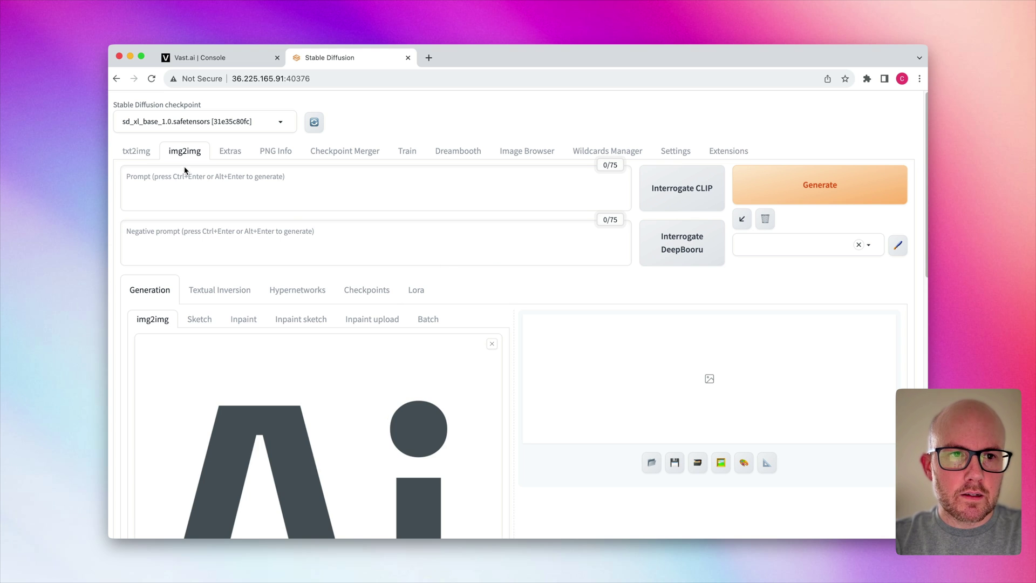
{"action": "scroll", "coordinate": [205, 216], "scroll_direction": "down", "scroll_amount": 5}
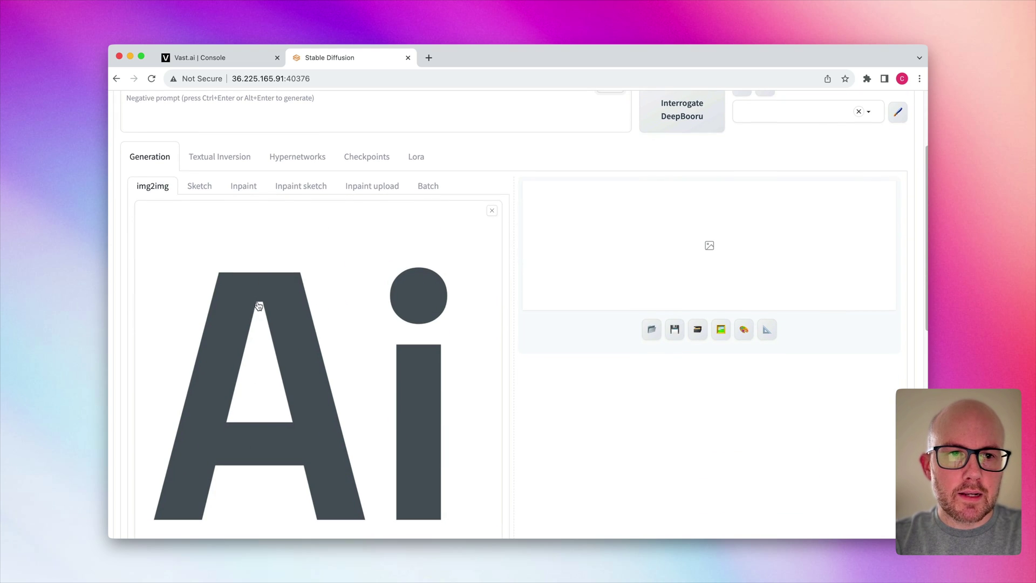
{"action": "scroll", "coordinate": [262, 306], "scroll_direction": "down", "scroll_amount": 1}
{"action": "scroll", "coordinate": [266, 307], "scroll_direction": "up", "scroll_amount": 5}
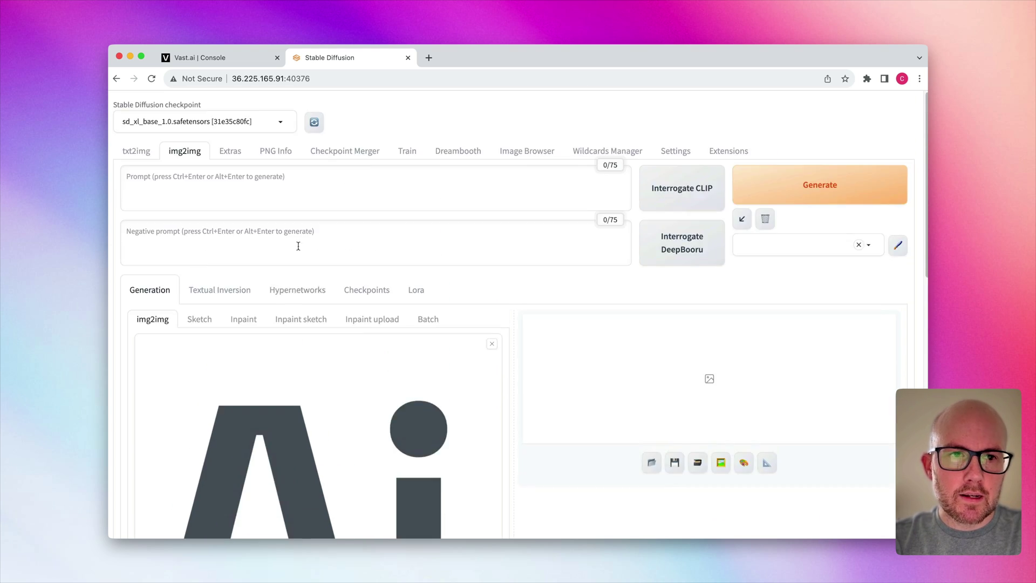
Enter the prompt 'a photo of the letters ai, melting, complimentary highlights'.
{"action": "left_click", "coordinate": [305, 178]}
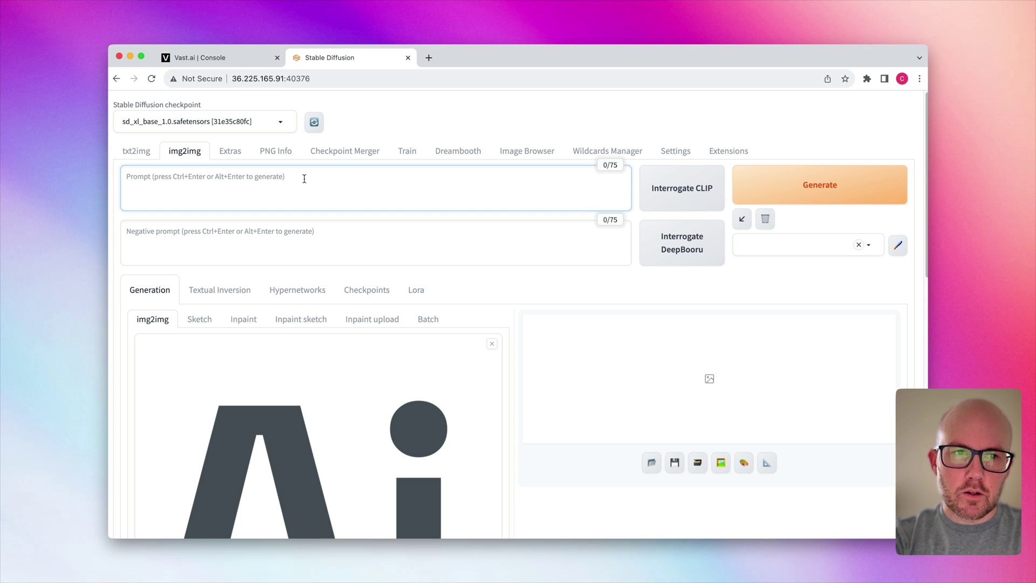
{"action": "type", "text": "a"}
{"action": "key", "text": "BackSpace"}
{"action": "type", "text": "a photo of the let"}
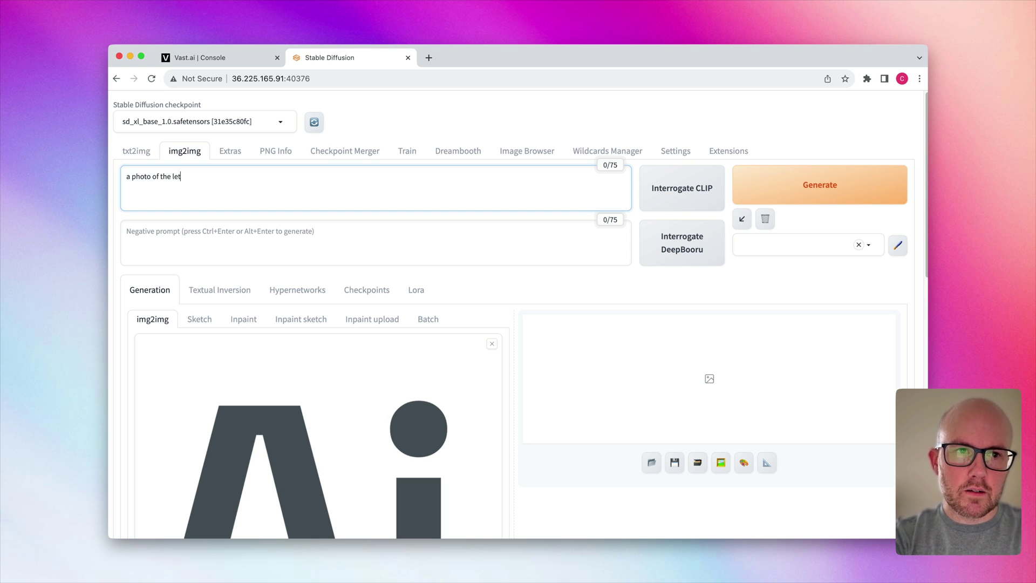
{"action": "type", "text": "ters ai, "}
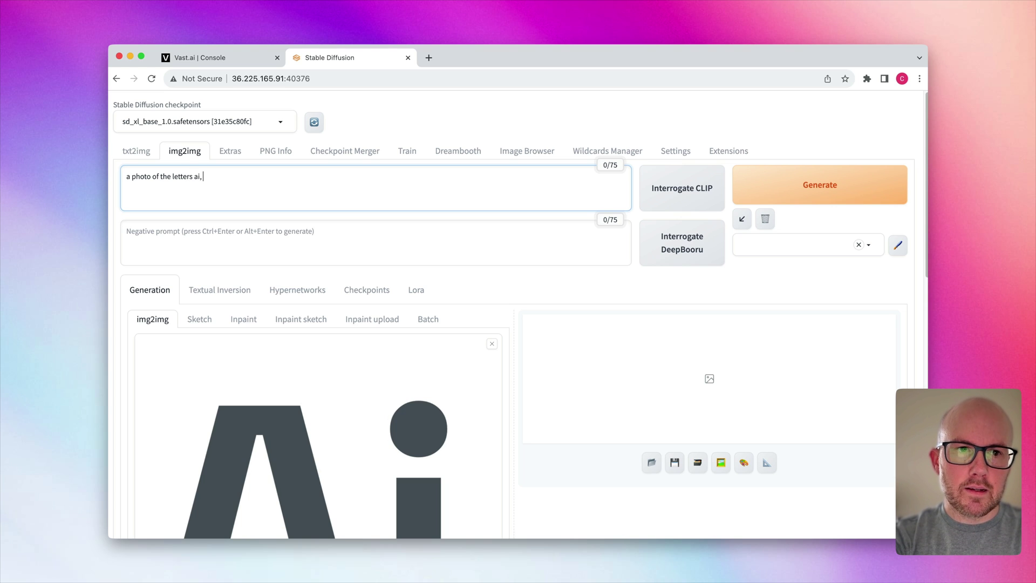
{"action": "type", "text": "melting, complimentary highlights"}
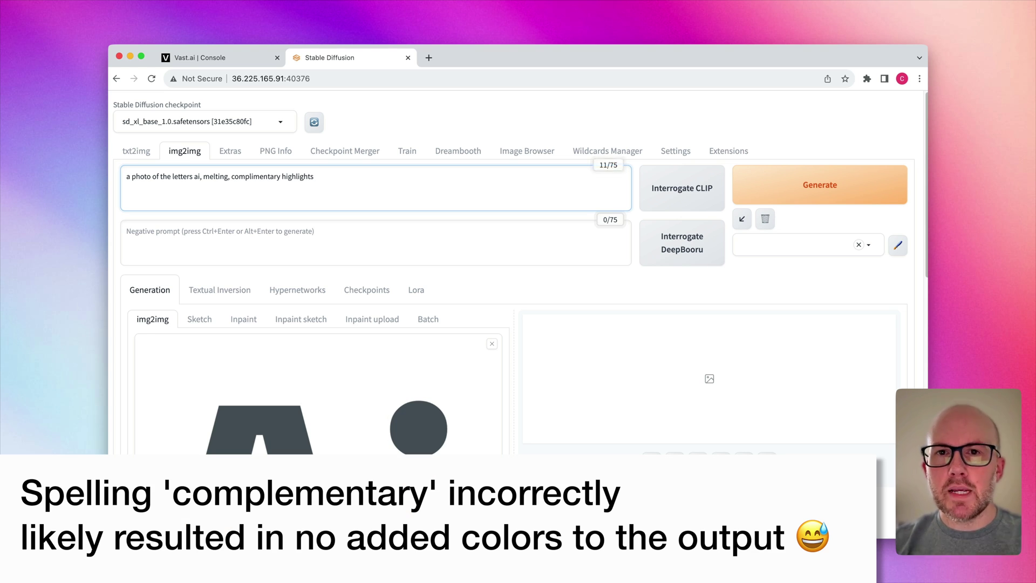
{"action": "left_click", "coordinate": [324, 233]}
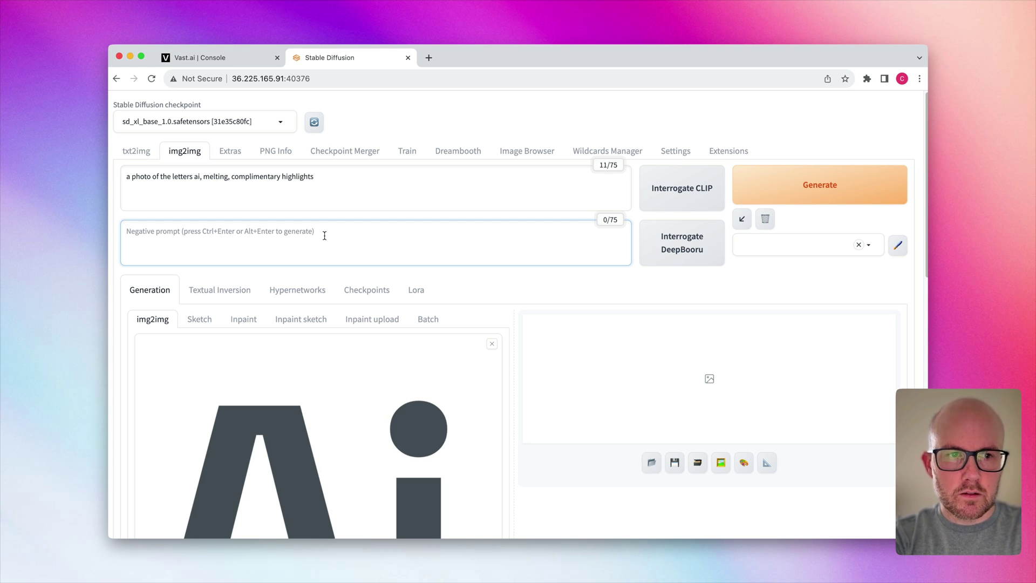
Set the negative prompt to 'watermark, trademarks, signature'.
{"action": "key", "text": "super+v"}
{"action": "scroll", "coordinate": [338, 289], "scroll_direction": "down", "scroll_amount": 10}
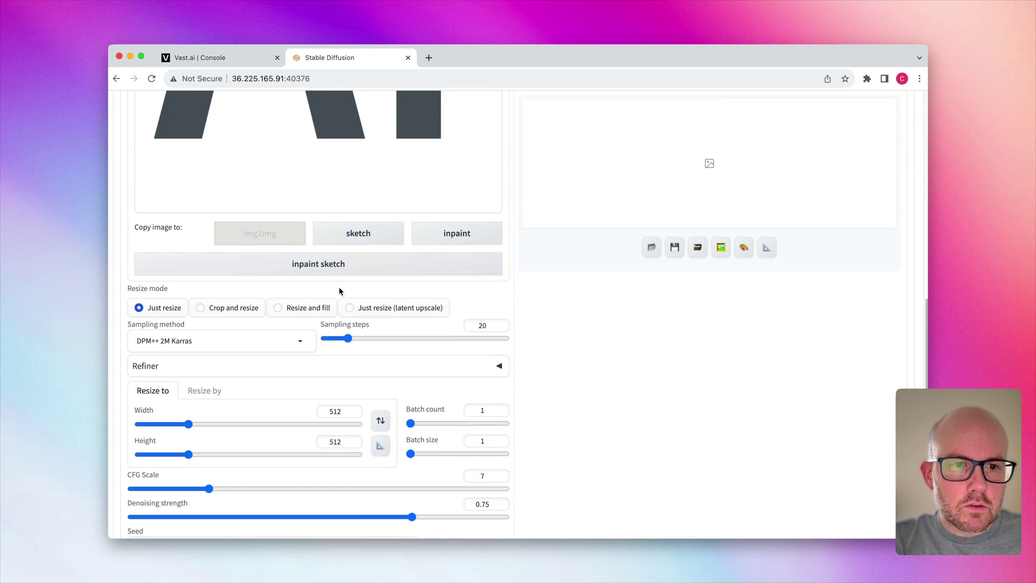
{"action": "scroll", "coordinate": [339, 291], "scroll_direction": "down", "scroll_amount": 1}
Set the output width and height to 1024.
{"action": "left_click_drag", "start_coordinate": [349, 362], "coordinate": [313, 362]}
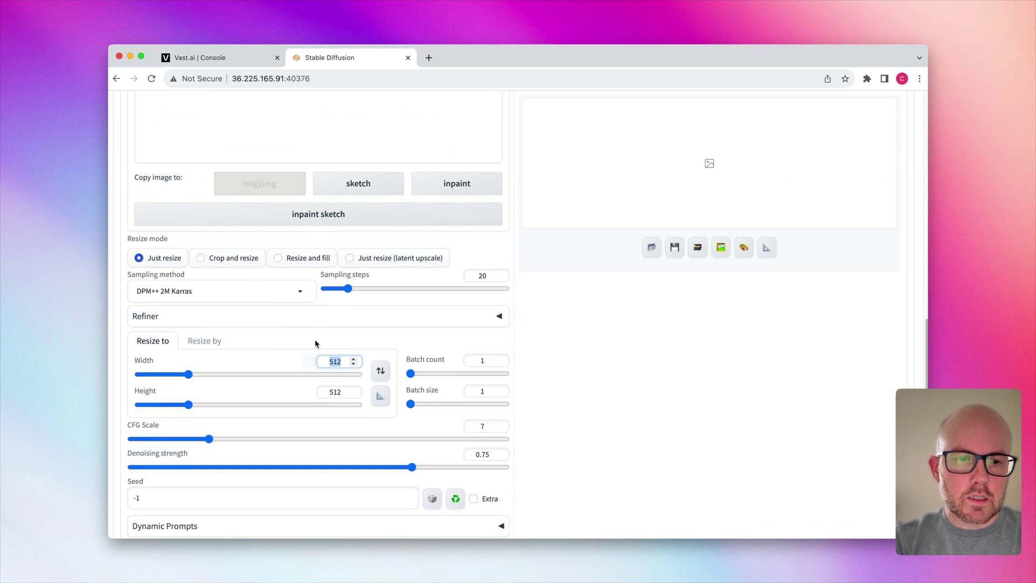
{"action": "type", "text": "1024"}
{"action": "key", "text": "Tab"}
{"action": "key", "text": "Tab"}
{"action": "type", "text": "1024"}
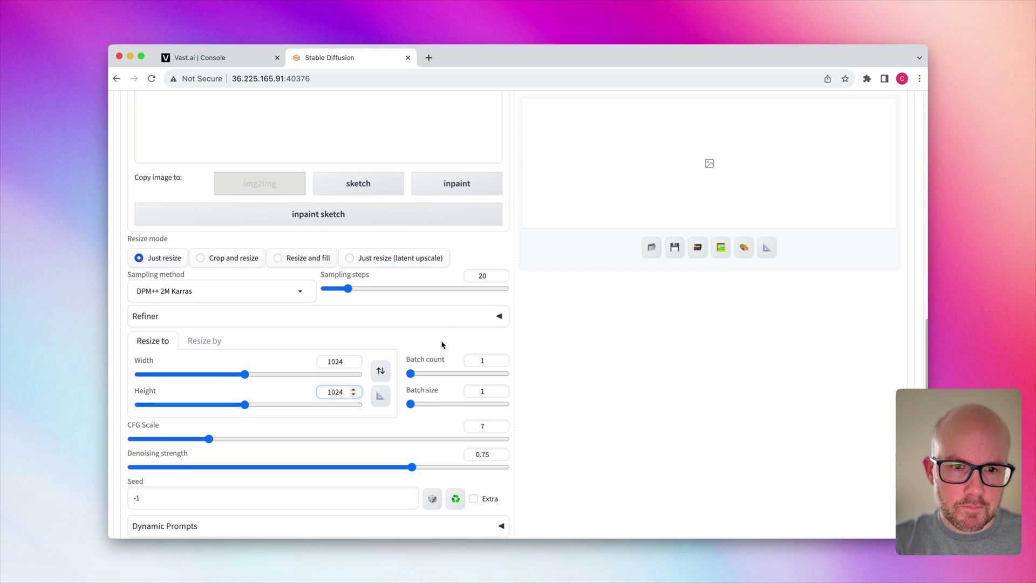
Set the batch count to 4.
{"action": "scroll", "coordinate": [442, 344], "scroll_direction": "down", "scroll_amount": 1}
{"action": "left_click_drag", "start_coordinate": [411, 371], "coordinate": [412, 372]}
{"action": "scroll", "coordinate": [512, 361], "scroll_direction": "up", "scroll_amount": 1}
{"action": "scroll", "coordinate": [512, 361], "scroll_direction": "up", "scroll_amount": 6}
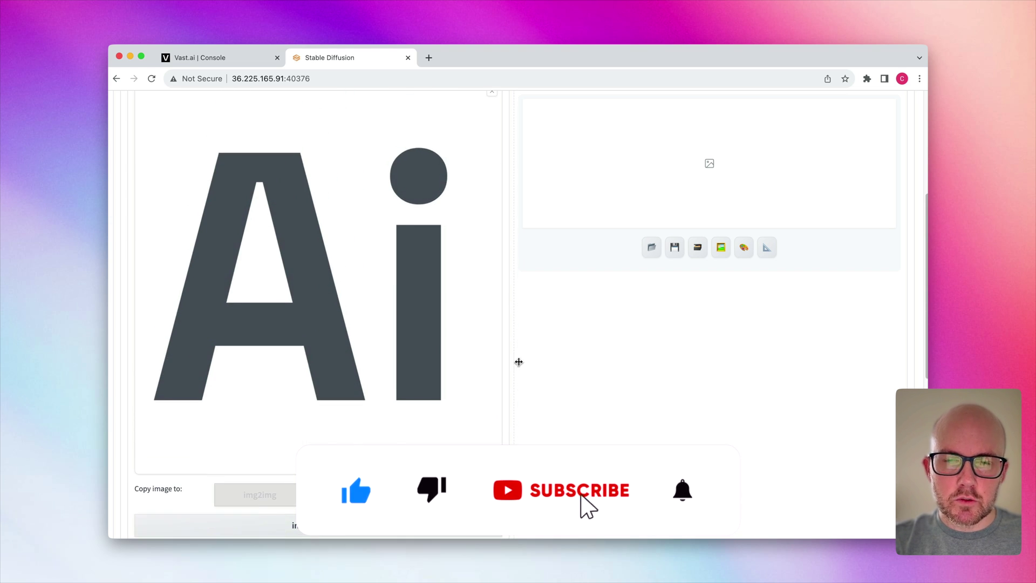
{"action": "scroll", "coordinate": [571, 366], "scroll_direction": "up", "scroll_amount": 5}
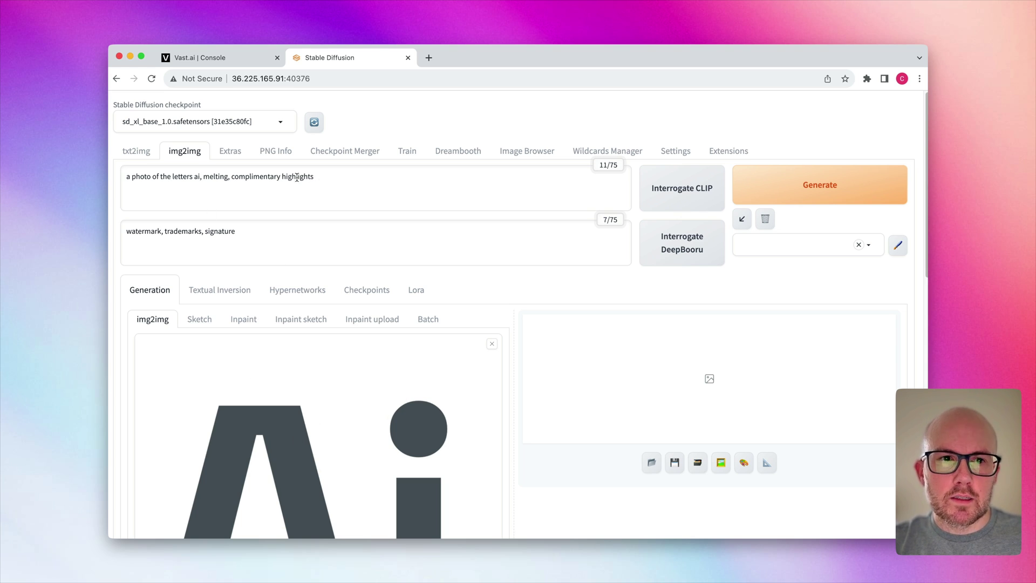
Generate four variations of the Ai lettermark and review one full-size.
{"action": "left_click", "coordinate": [792, 185]}
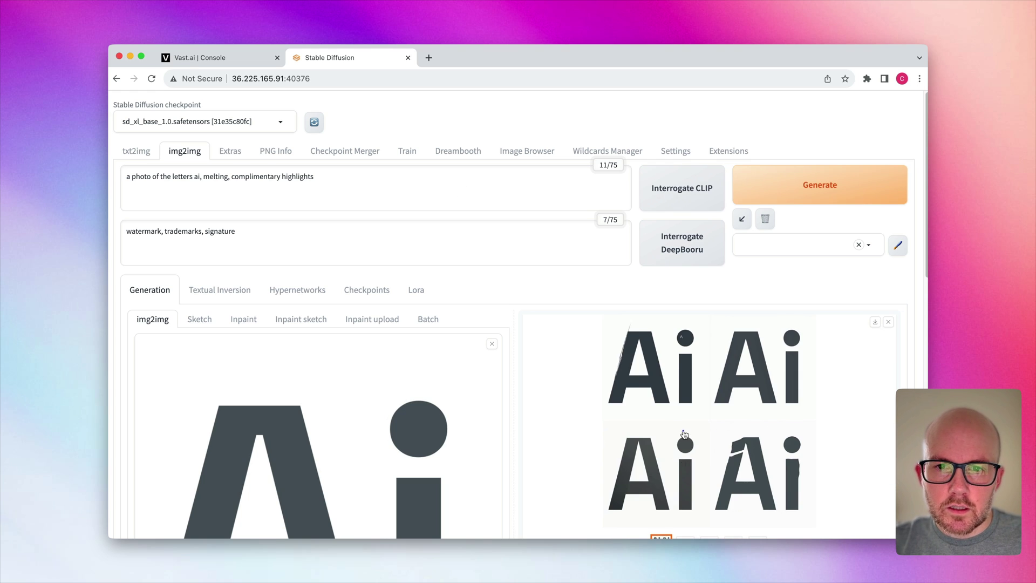
{"action": "left_click", "coordinate": [684, 434]}
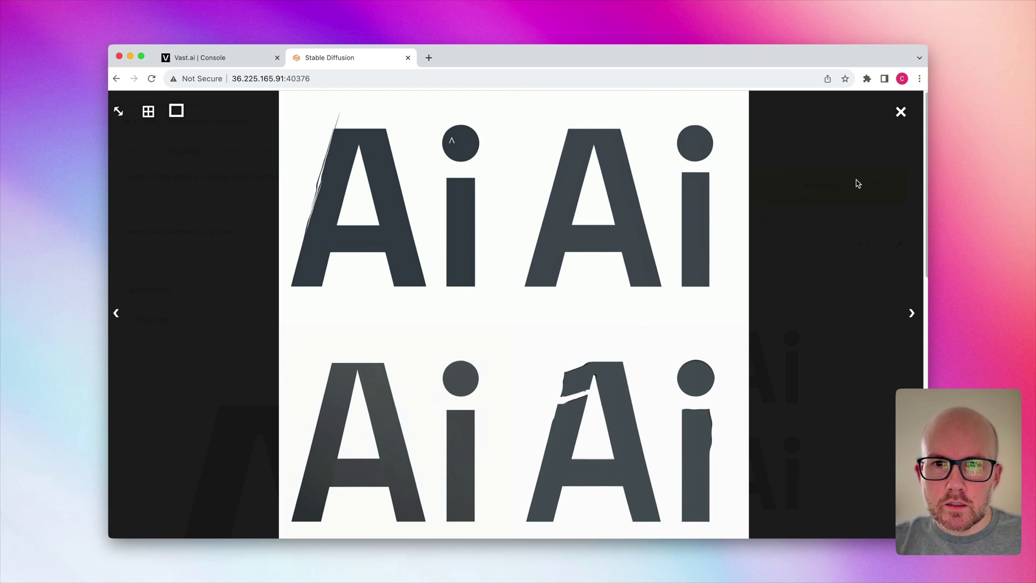
{"action": "left_click", "coordinate": [901, 112]}
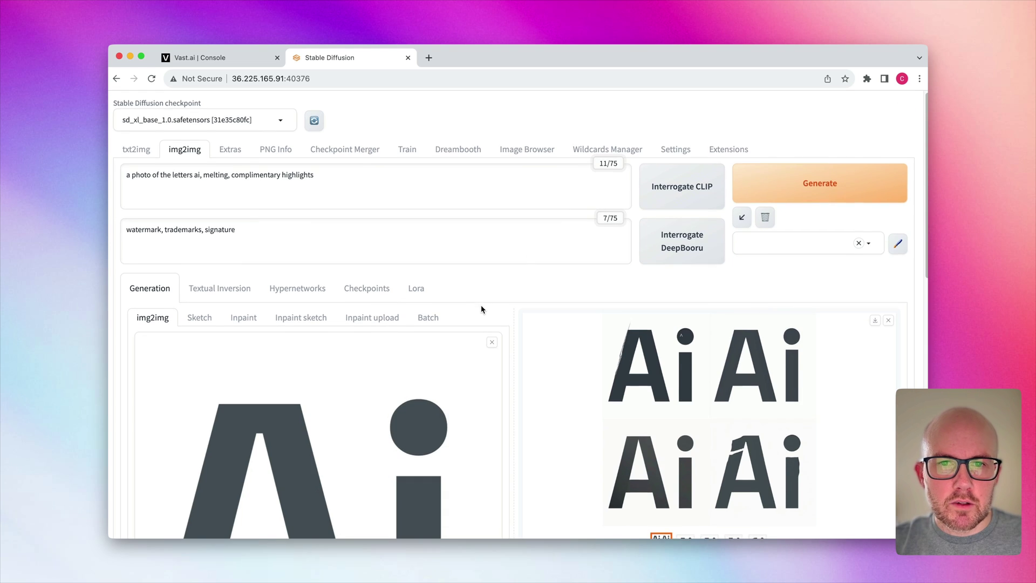
Raise CFG scale from 7 to 9 and denoising strength to 0.78.
{"action": "scroll", "coordinate": [480, 306], "scroll_direction": "down", "scroll_amount": 4}
{"action": "scroll", "coordinate": [483, 310], "scroll_direction": "down", "scroll_amount": 8}
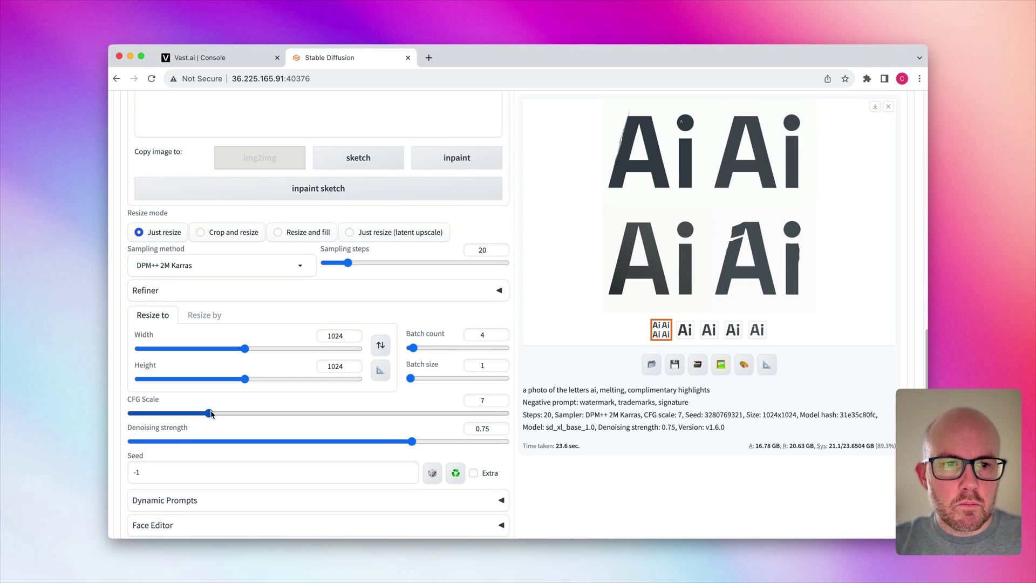
{"action": "left_click_drag", "start_coordinate": [210, 413], "coordinate": [237, 415]}
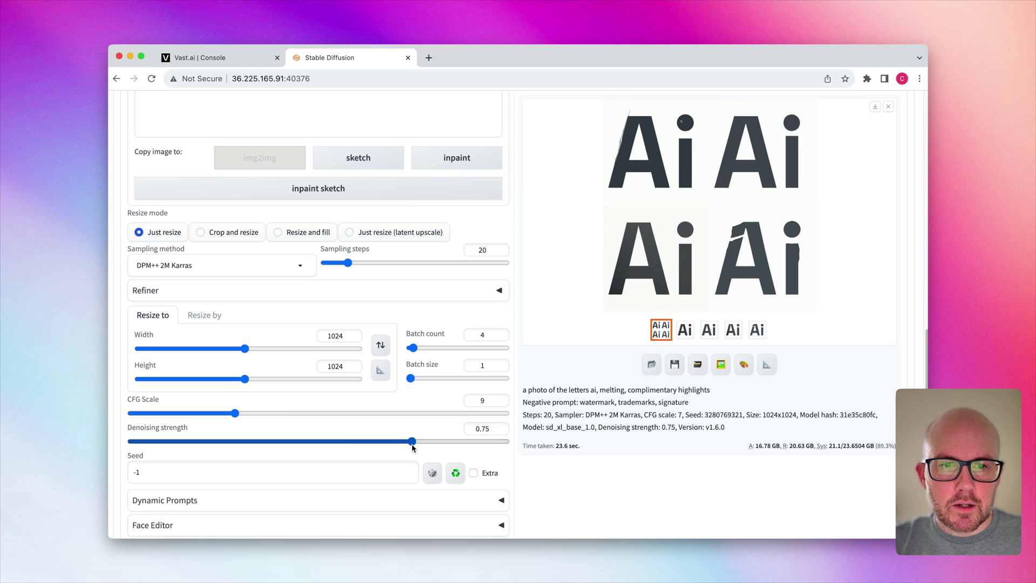
{"action": "left_click_drag", "start_coordinate": [412, 442], "coordinate": [423, 441]}
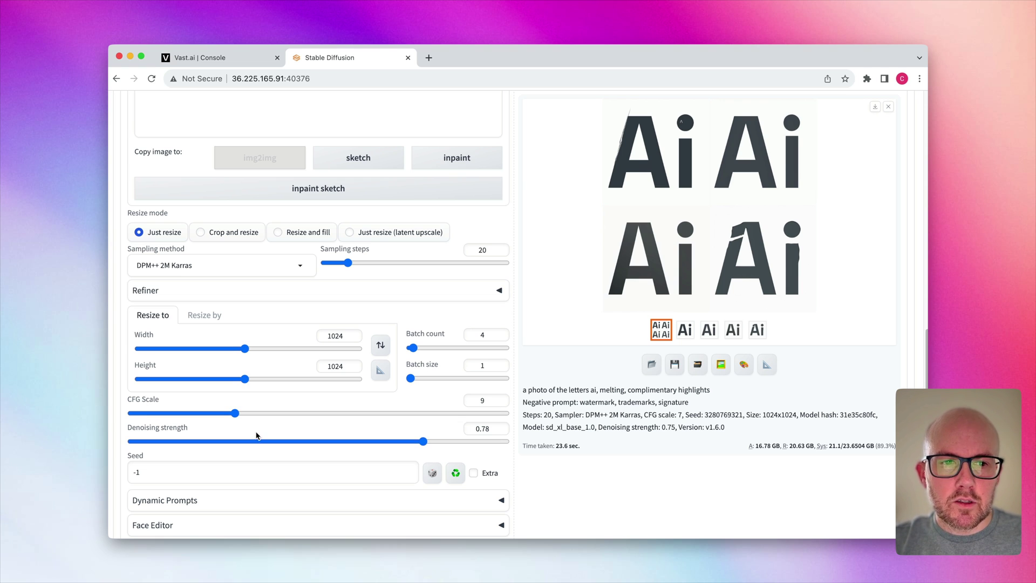
{"action": "scroll", "coordinate": [257, 433], "scroll_direction": "up", "scroll_amount": 5}
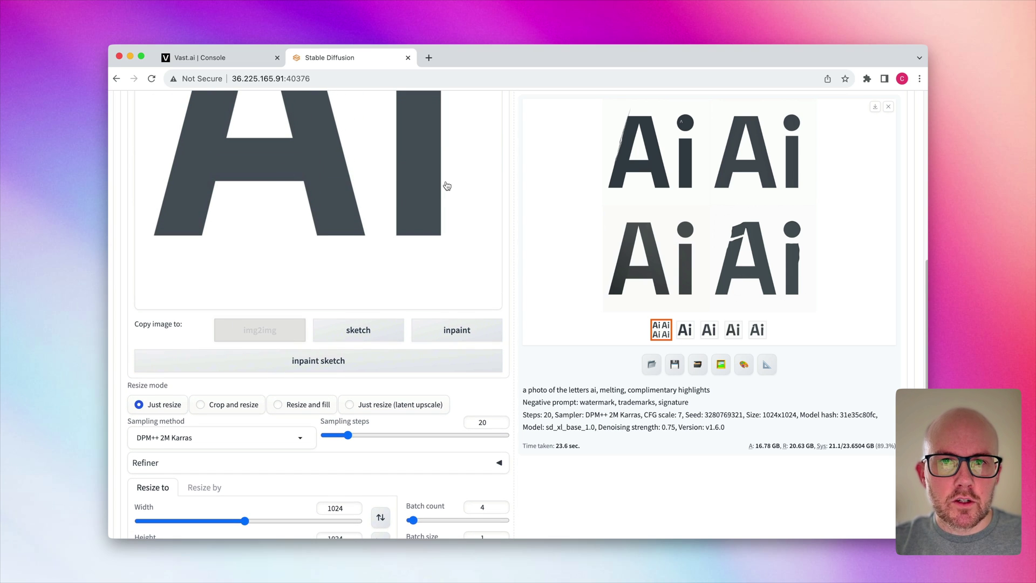
{"action": "scroll", "coordinate": [448, 256], "scroll_direction": "down", "scroll_amount": 3}
{"action": "scroll", "coordinate": [448, 256], "scroll_direction": "down", "scroll_amount": 4}
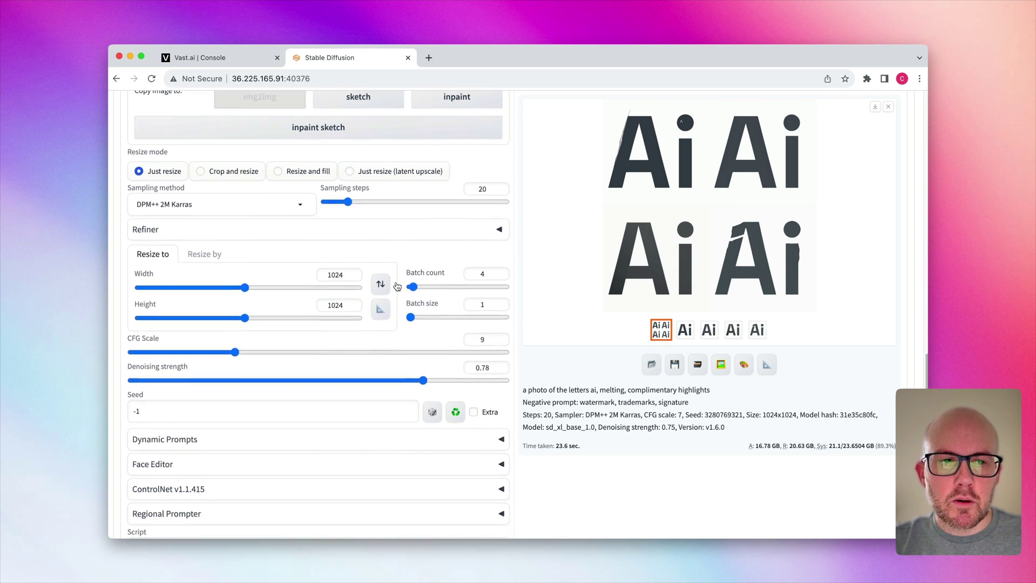
{"action": "scroll", "coordinate": [396, 285], "scroll_direction": "up", "scroll_amount": 6}
{"action": "scroll", "coordinate": [396, 285], "scroll_direction": "up", "scroll_amount": 10}
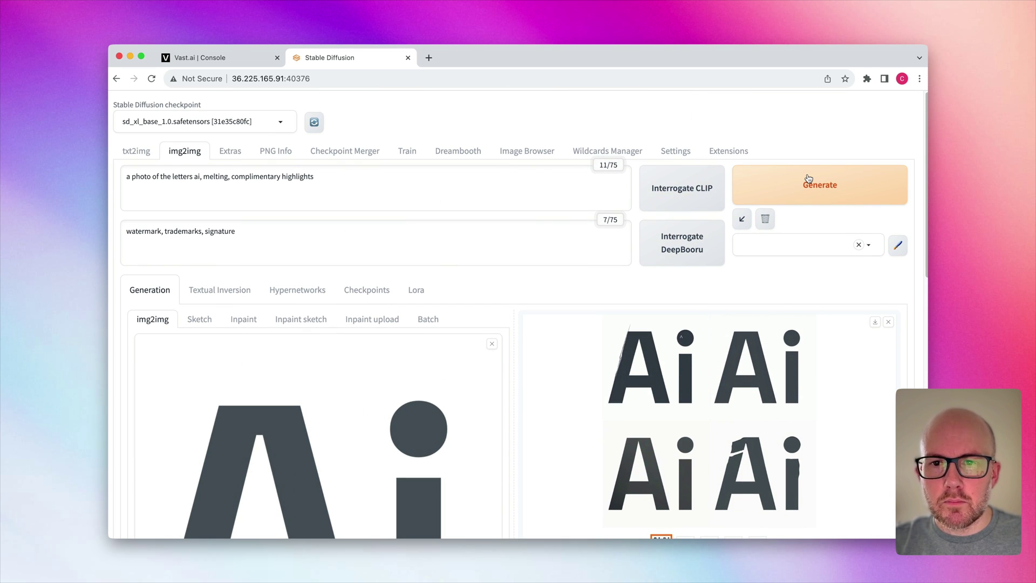
Review the new results and send the second melted Ai image to img2img.
{"action": "left_click", "coordinate": [692, 366]}
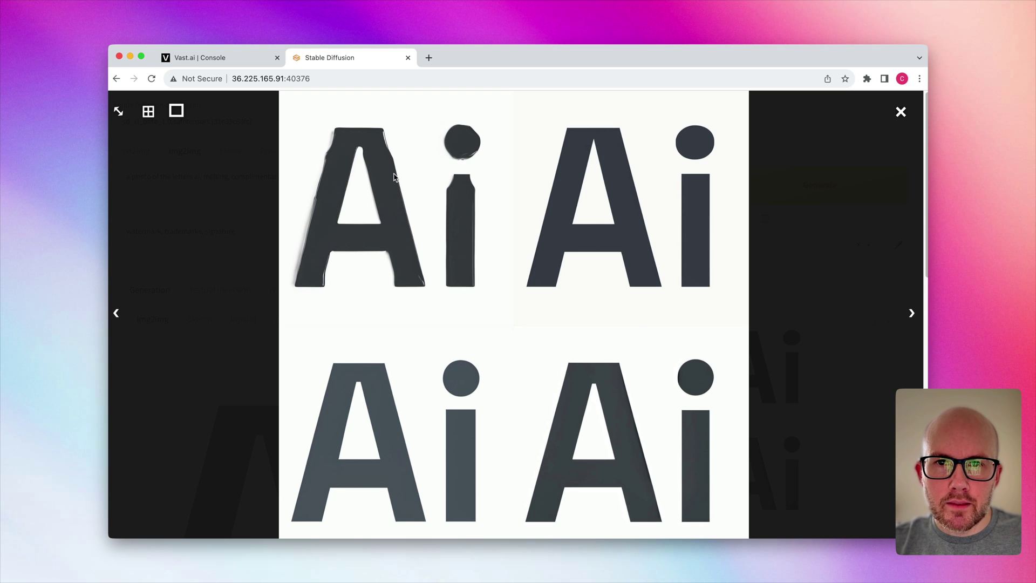
{"action": "left_click", "coordinate": [808, 299]}
{"action": "scroll", "coordinate": [712, 332], "scroll_direction": "down", "scroll_amount": 3}
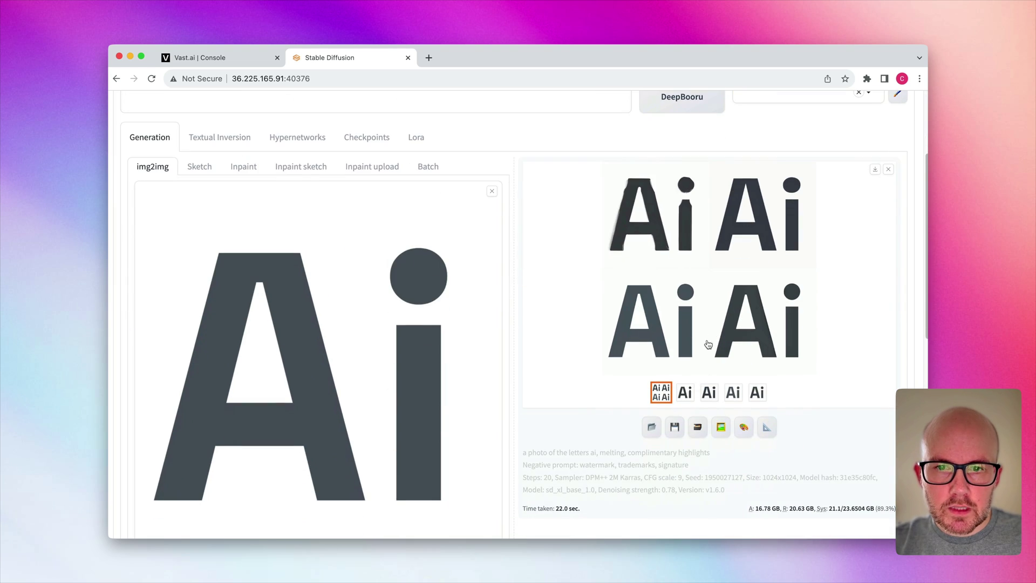
{"action": "left_click", "coordinate": [685, 393]}
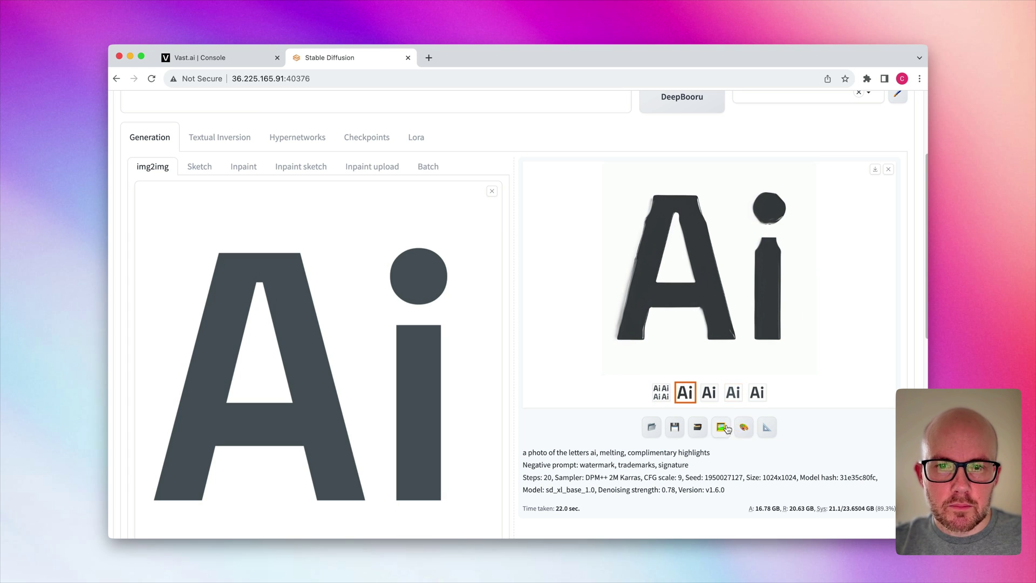
{"action": "left_click", "coordinate": [723, 428]}
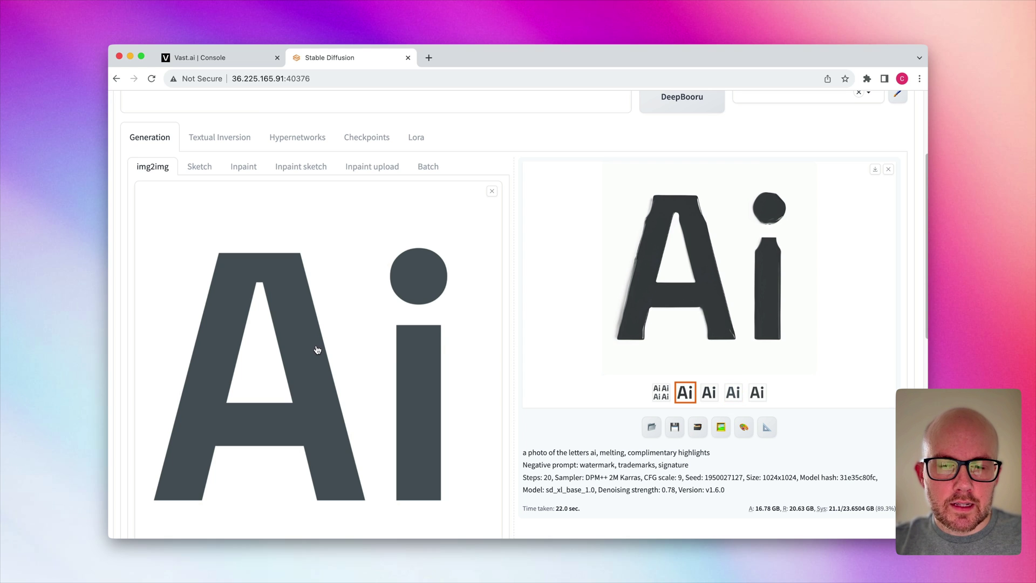
{"action": "scroll", "coordinate": [286, 363], "scroll_direction": "up", "scroll_amount": 3}
Append ', (orange colors)' after 'complimentary highlights' in the prompt.
{"action": "scroll", "coordinate": [288, 365], "scroll_direction": "up", "scroll_amount": 1}
{"action": "left_click", "coordinate": [351, 198]}
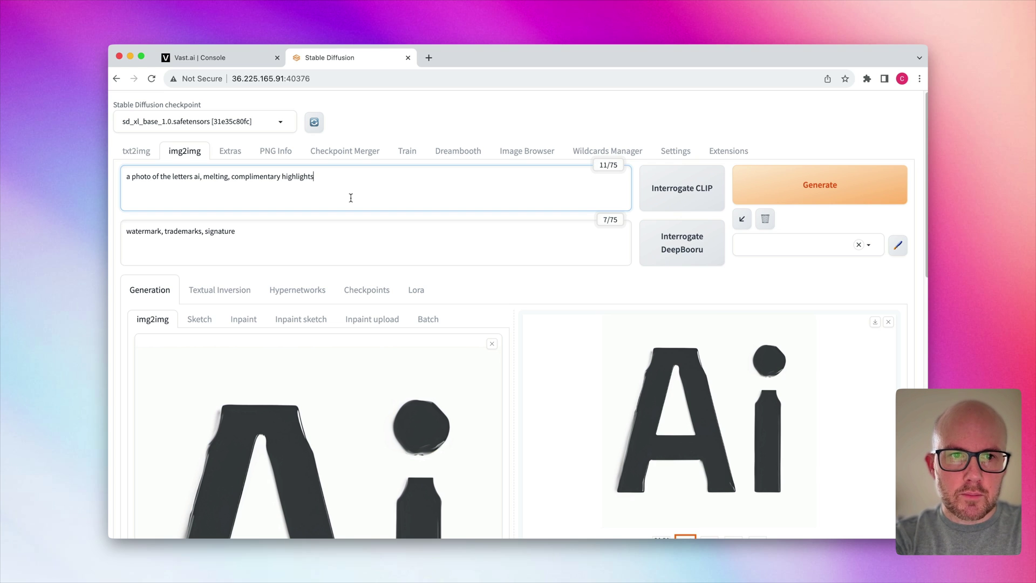
{"action": "type", "text": ", "}
{"action": "type", "text": "oran"}
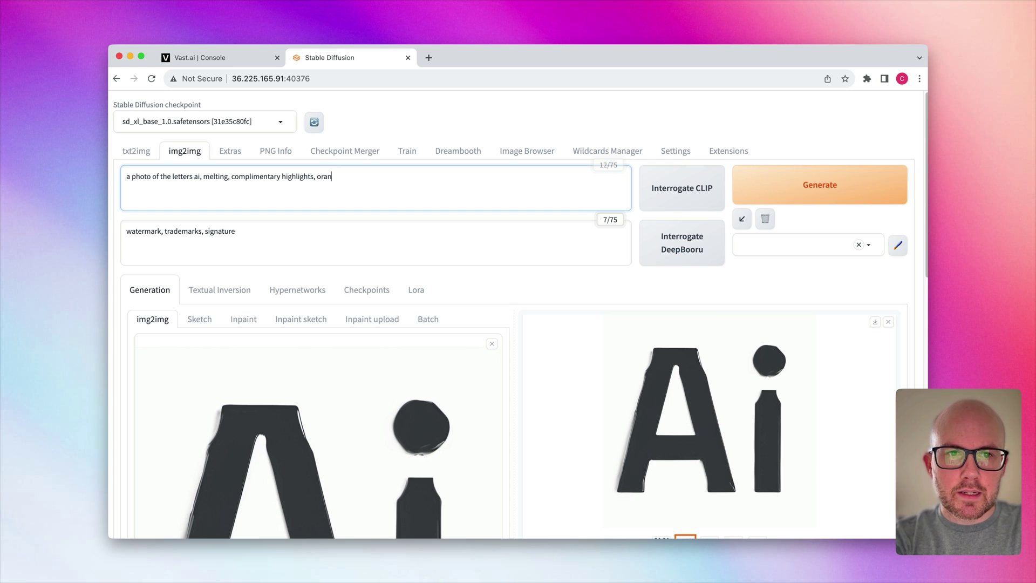
{"action": "type", "text": "ge colors"}
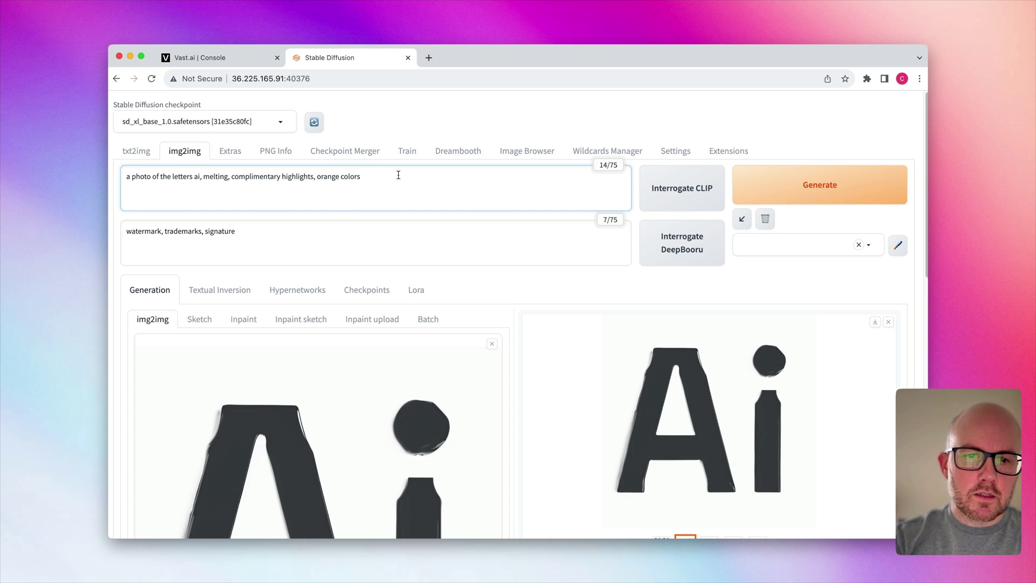
{"action": "type", "text": ")"}
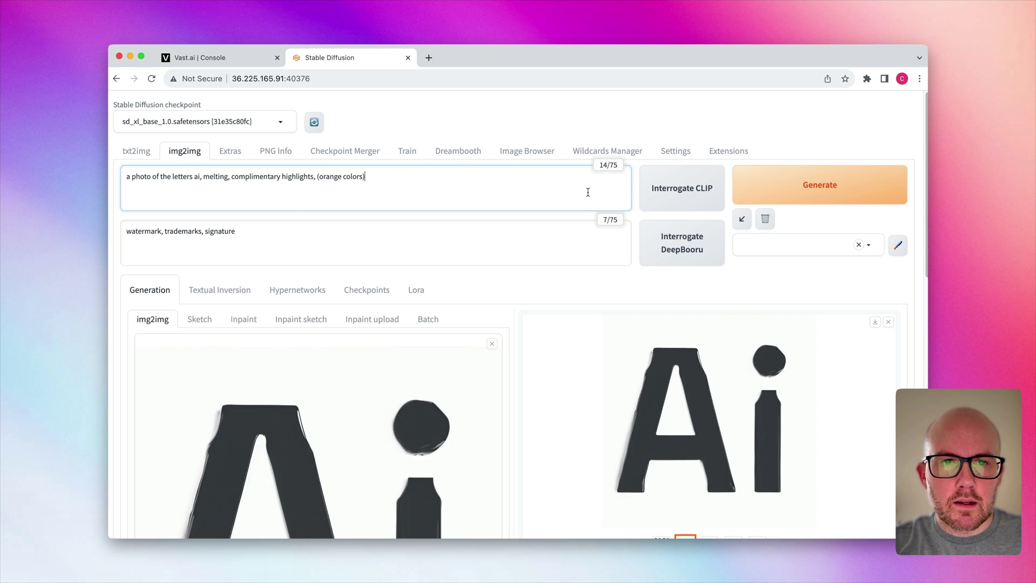
Generate with the orange prompt, browse the four results, and select the orange-splash variant.
{"action": "left_click", "coordinate": [769, 193]}
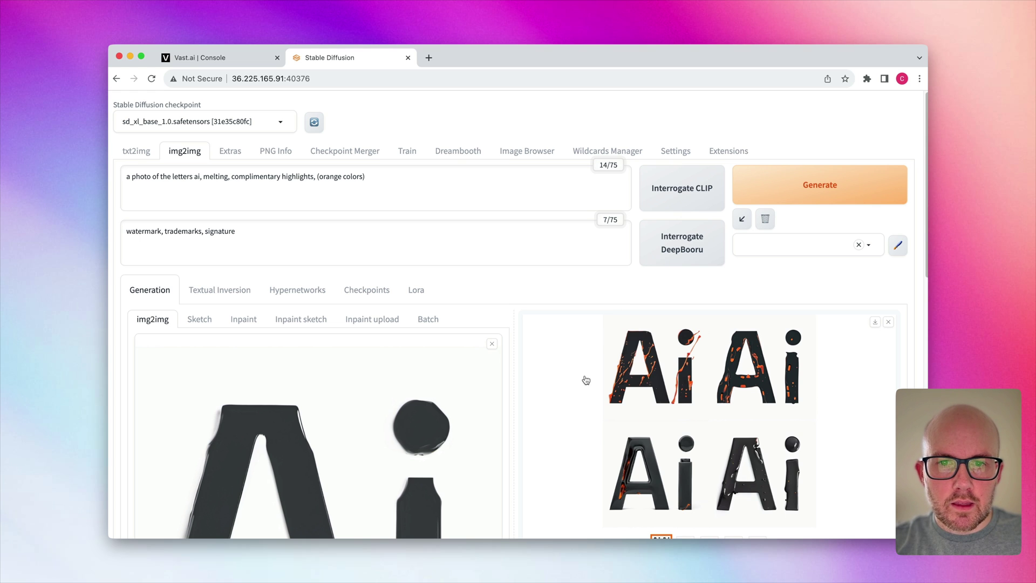
{"action": "scroll", "coordinate": [588, 381], "scroll_direction": "down", "scroll_amount": 2}
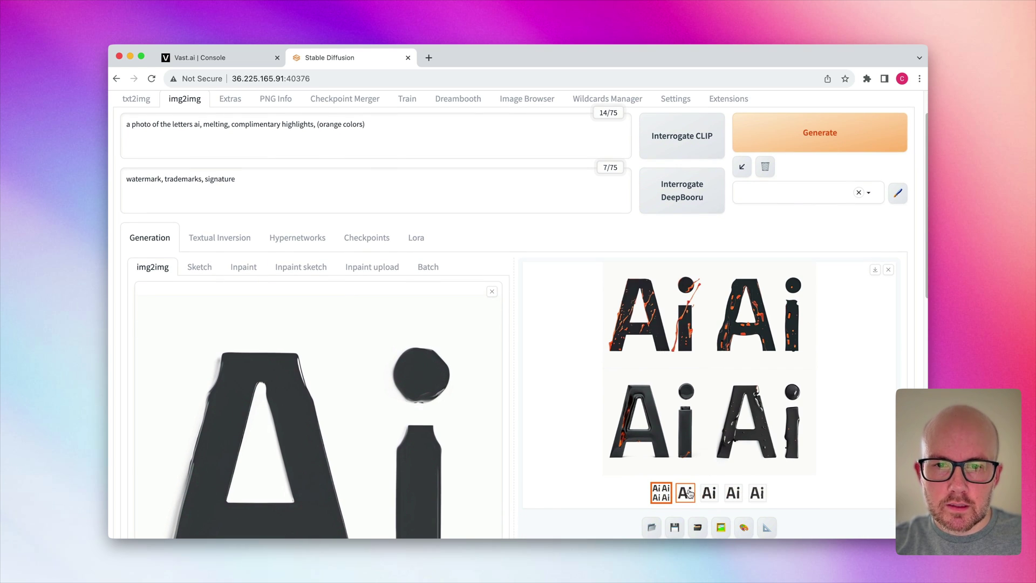
{"action": "left_click", "coordinate": [689, 493]}
{"action": "left_click", "coordinate": [686, 360]}
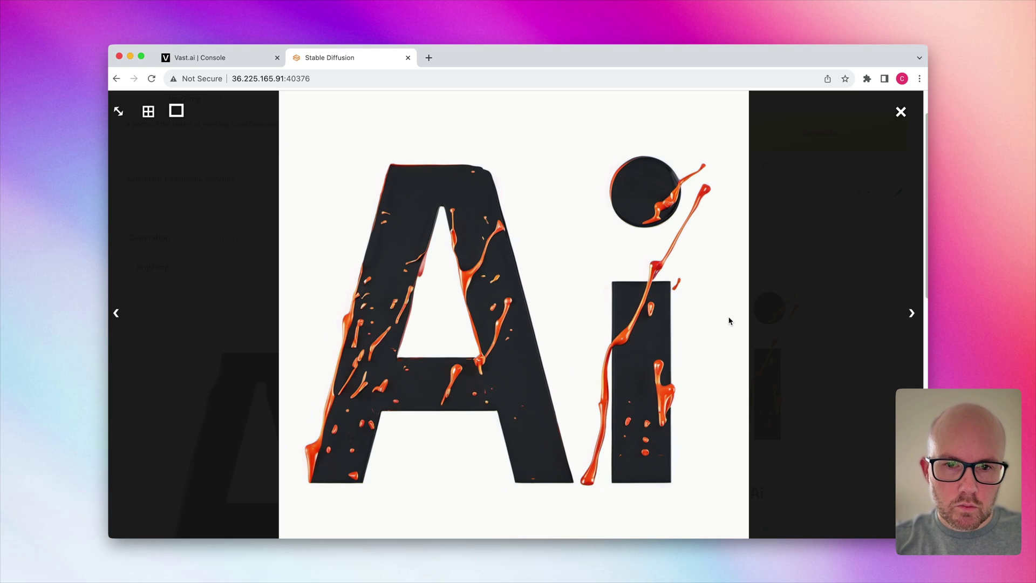
{"action": "key", "text": "Right"}
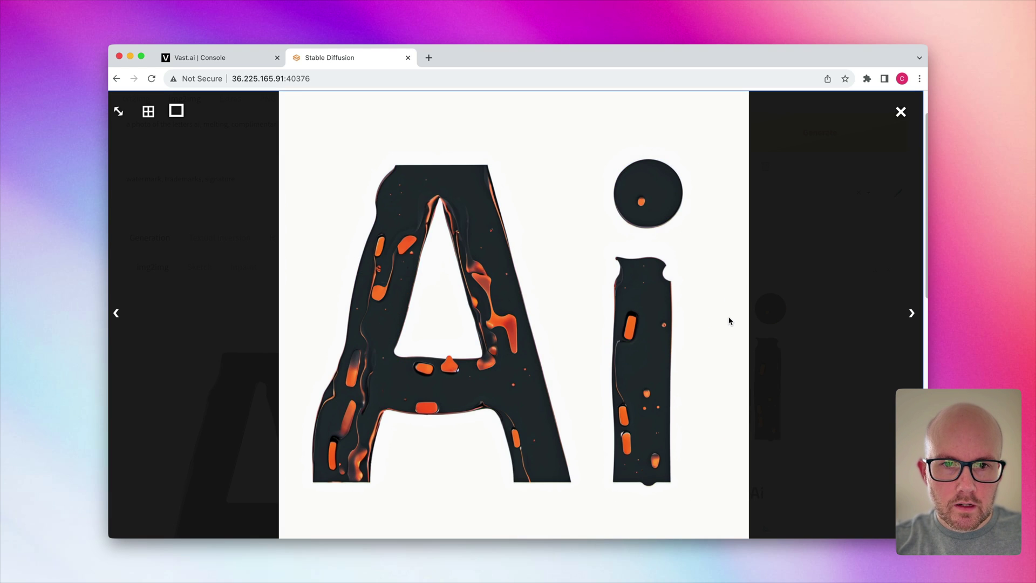
{"action": "key", "text": "Right"}
{"action": "key", "text": "Right"}
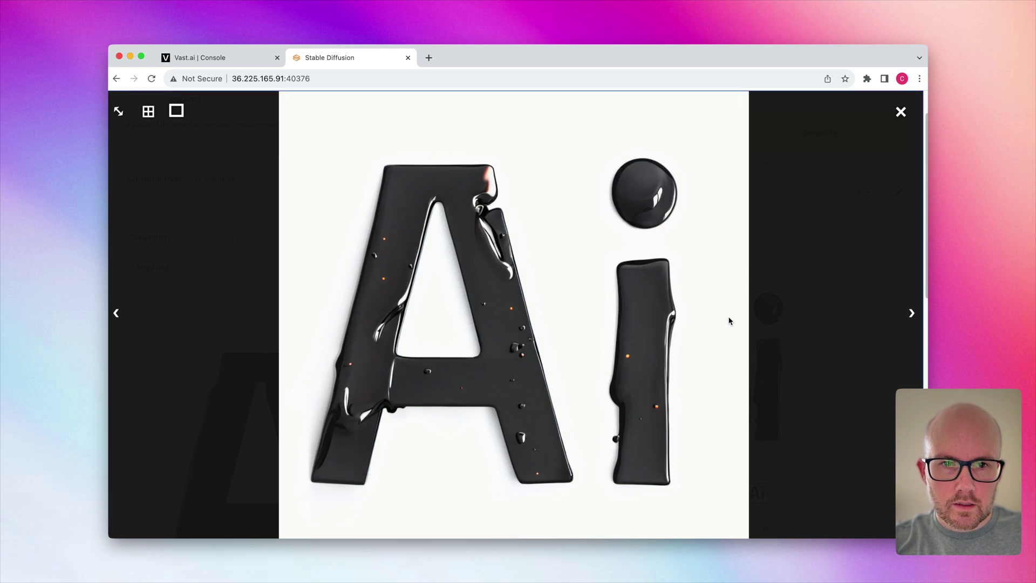
{"action": "left_click", "coordinate": [774, 289]}
{"action": "left_click", "coordinate": [685, 492]}
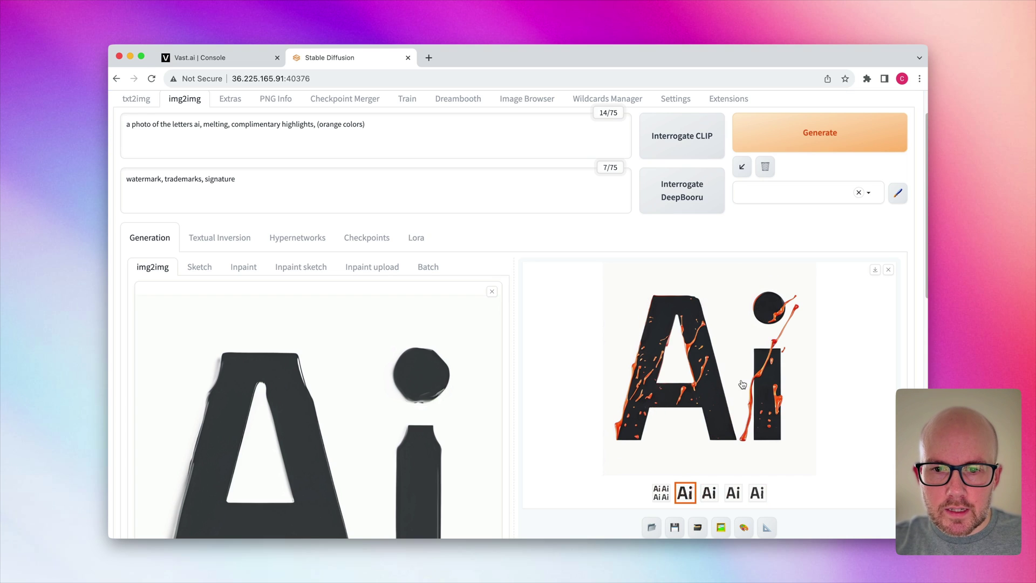
Generate a new batch of variations from the orange-splash input image.
{"action": "scroll", "coordinate": [736, 393], "scroll_direction": "down", "scroll_amount": 2}
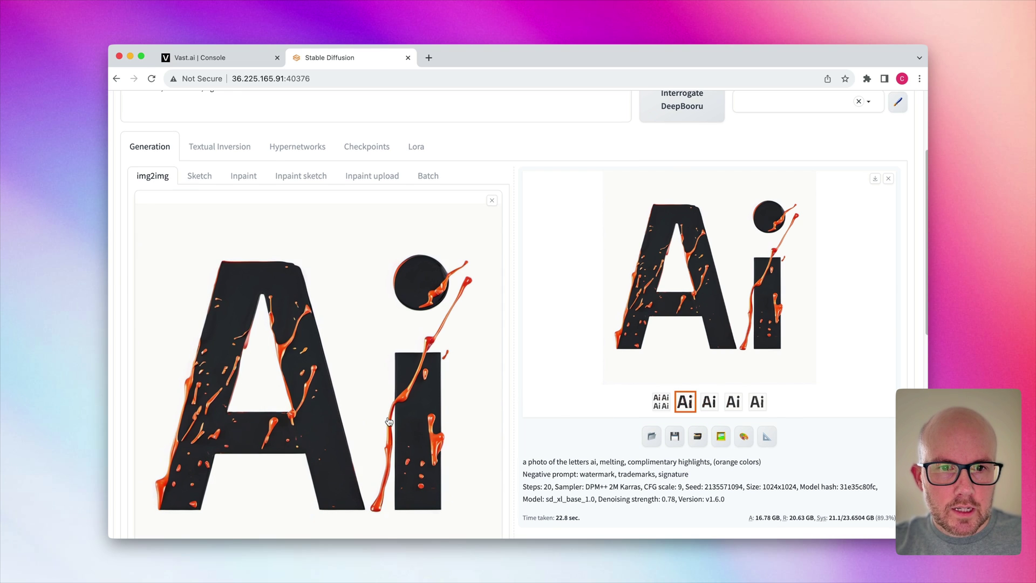
{"action": "scroll", "coordinate": [388, 421], "scroll_direction": "up", "scroll_amount": 3}
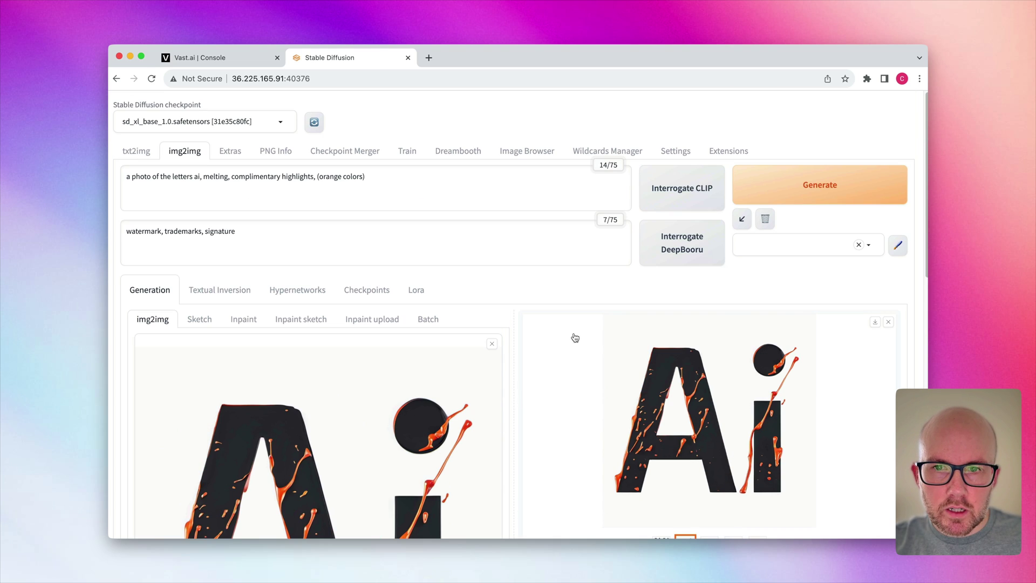
{"action": "left_click", "coordinate": [806, 189]}
{"action": "scroll", "coordinate": [547, 320], "scroll_direction": "down", "scroll_amount": 2}
{"action": "scroll", "coordinate": [547, 320], "scroll_direction": "up", "scroll_amount": 2}
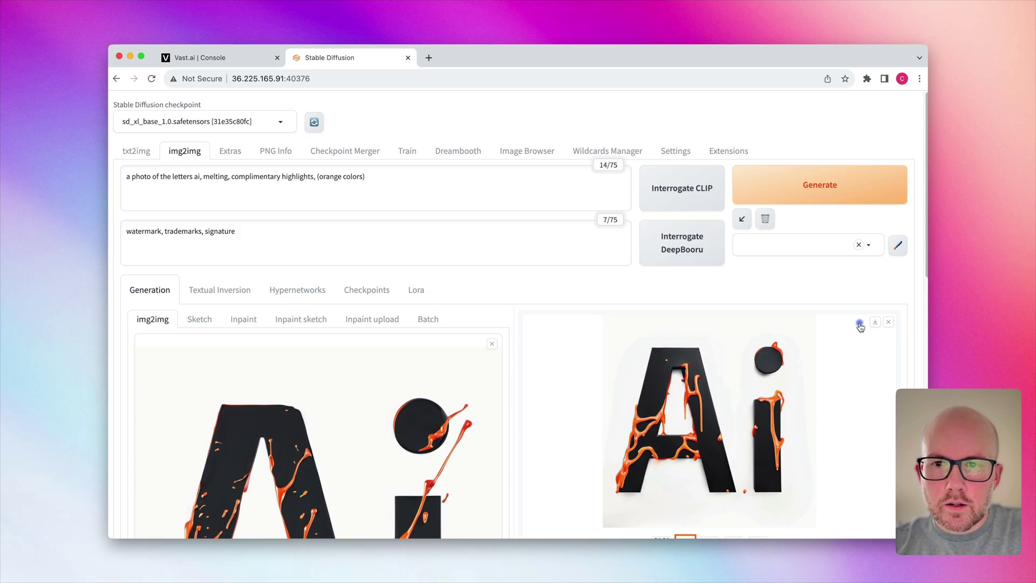
Browse the new orange-dripping Ai variants in the full-screen viewer.
{"action": "left_click", "coordinate": [734, 384]}
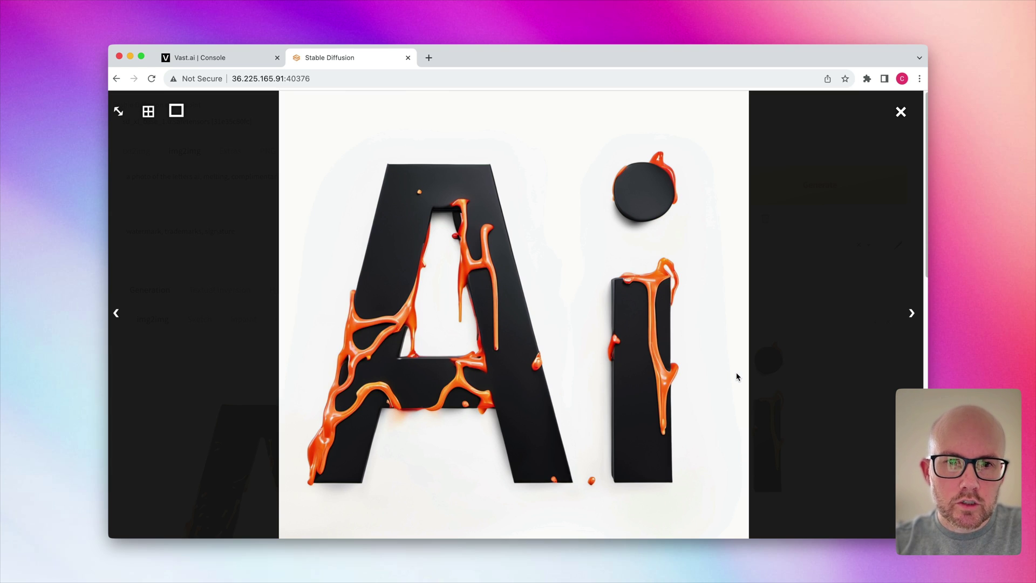
{"action": "key", "text": "Right"}
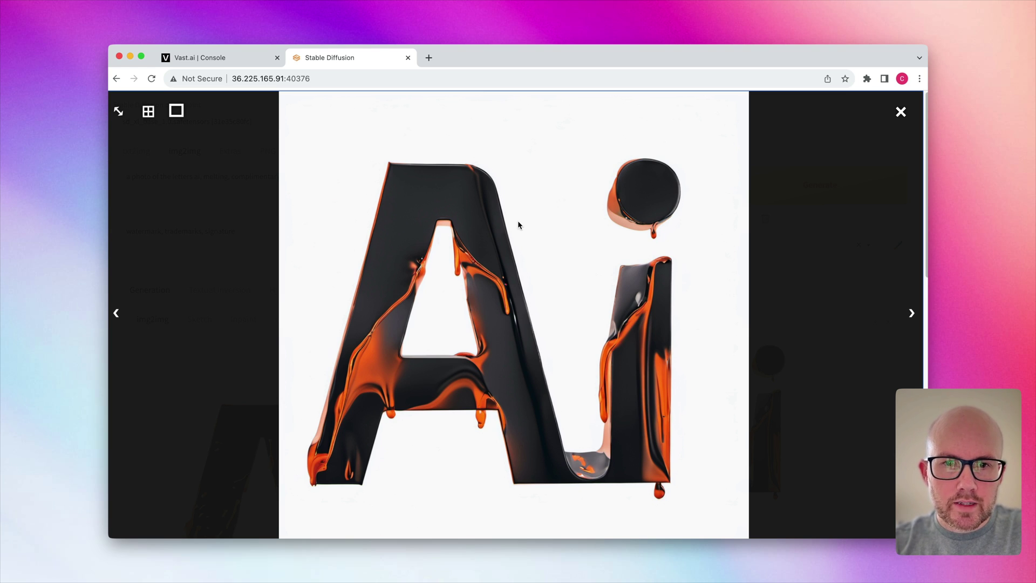
{"action": "key", "text": "Right"}
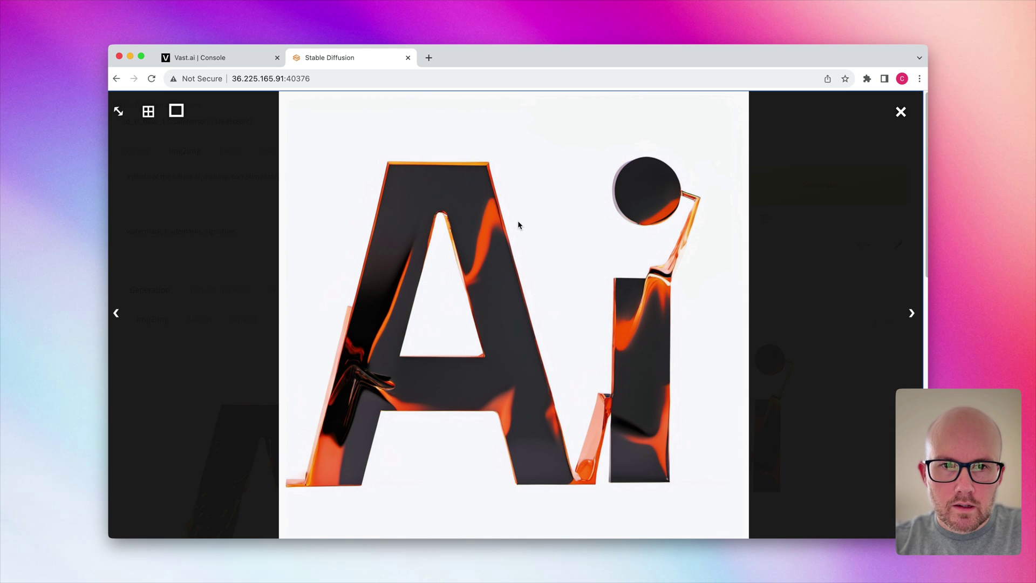
{"action": "key", "text": "Right"}
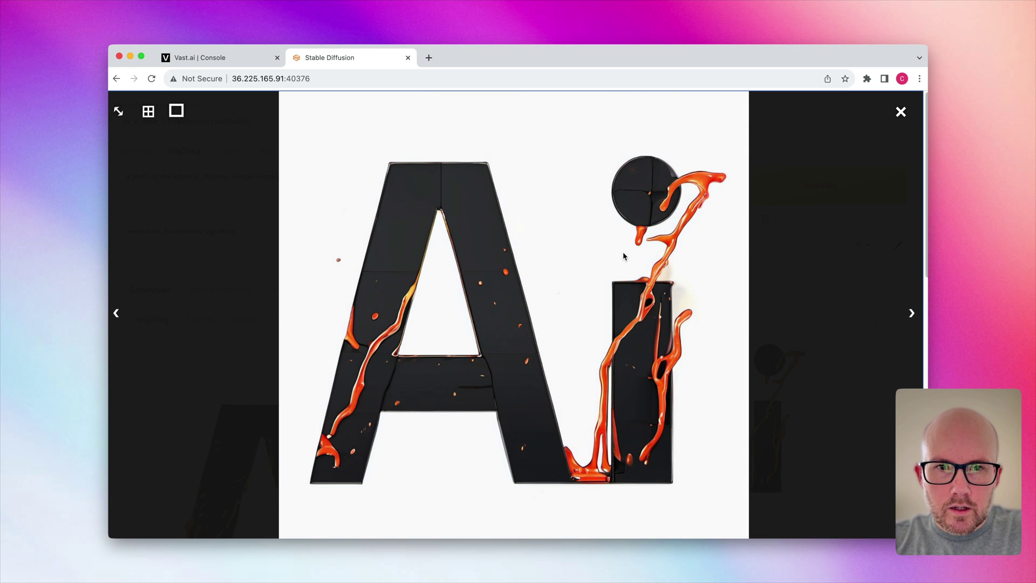
Make the glossy melted Ai variant the img2img input image.
{"action": "left_click", "coordinate": [899, 110]}
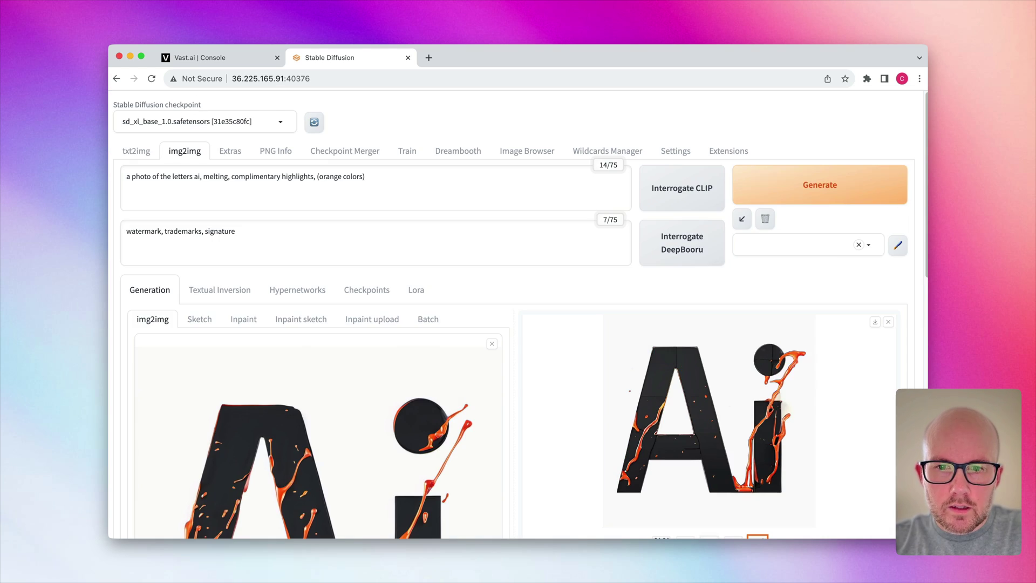
{"action": "key", "text": "Left"}
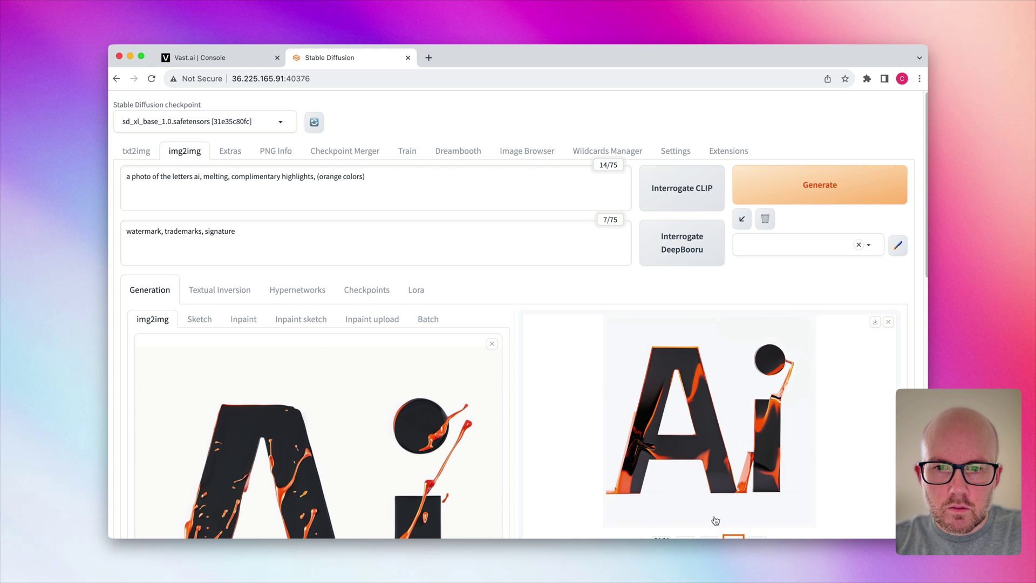
{"action": "key", "text": "Left"}
{"action": "scroll", "coordinate": [713, 485], "scroll_direction": "down", "scroll_amount": 5}
{"action": "left_click", "coordinate": [722, 365]}
{"action": "scroll", "coordinate": [469, 444], "scroll_direction": "up", "scroll_amount": 5}
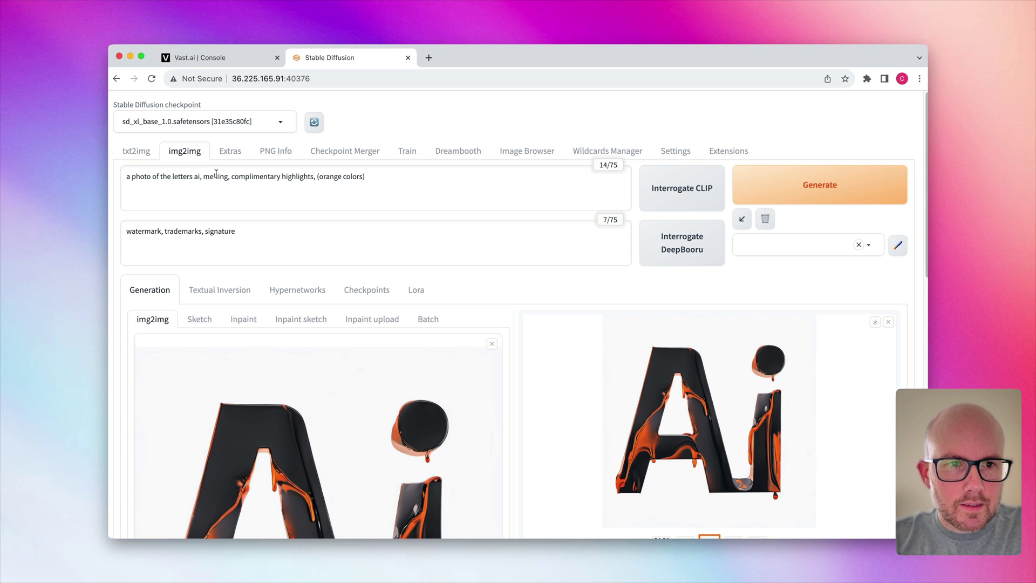
Replace 'complimentary highlights' with '(pixelated)' in the prompt and generate.
{"action": "left_click_drag", "start_coordinate": [231, 177], "coordinate": [318, 176]}
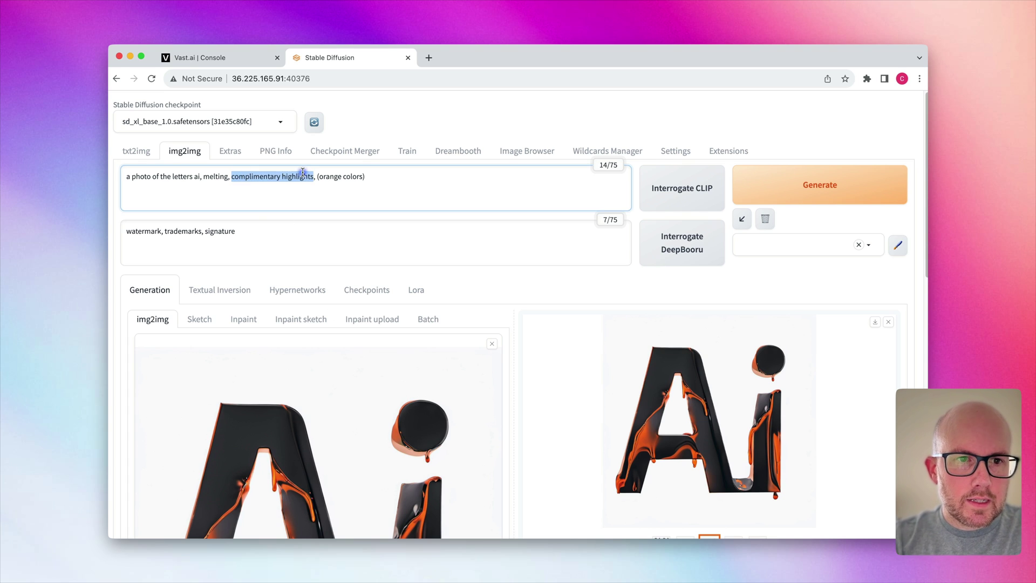
{"action": "key", "text": "BackSpace"}
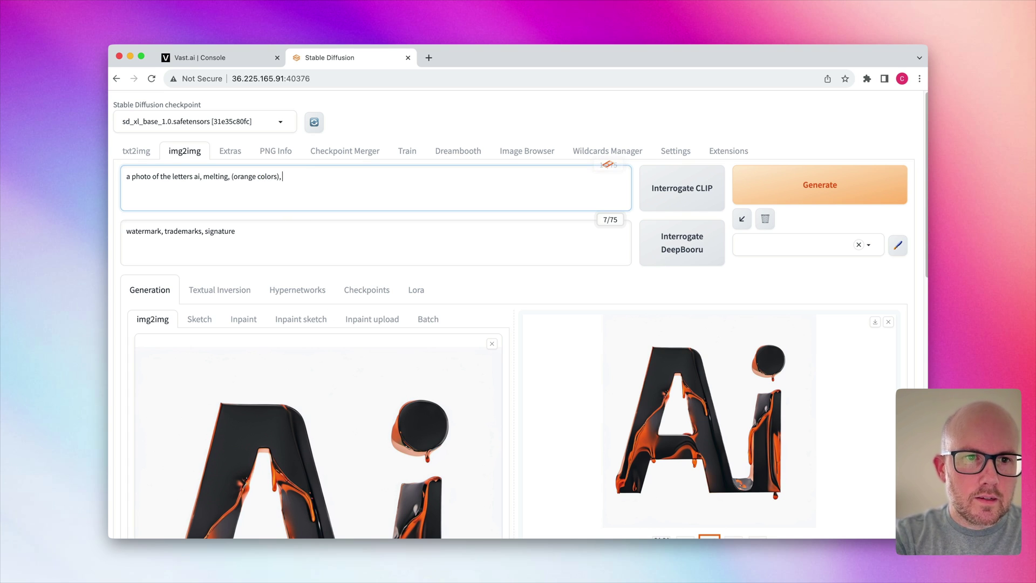
{"action": "type", "text": "(pixelated)"}
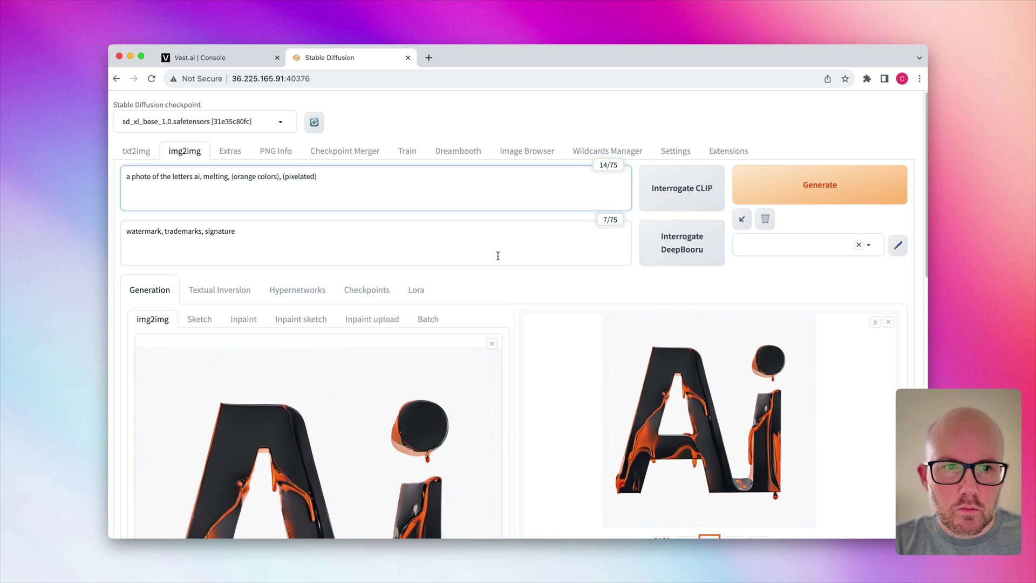
{"action": "scroll", "coordinate": [519, 254], "scroll_direction": "down", "scroll_amount": 1}
{"action": "scroll", "coordinate": [519, 254], "scroll_direction": "down", "scroll_amount": 1}
{"action": "scroll", "coordinate": [516, 260], "scroll_direction": "up", "scroll_amount": 1}
{"action": "left_click", "coordinate": [815, 181]}
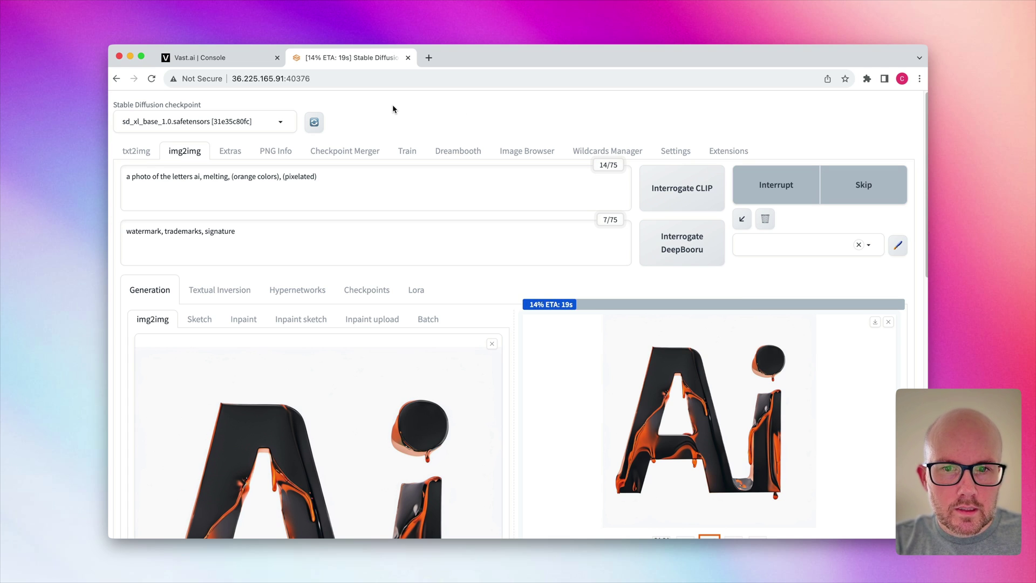
Browse the four Ai results full-size, pick the glassy orange-and-black one, and close the viewer.
{"action": "left_click", "coordinate": [688, 370]}
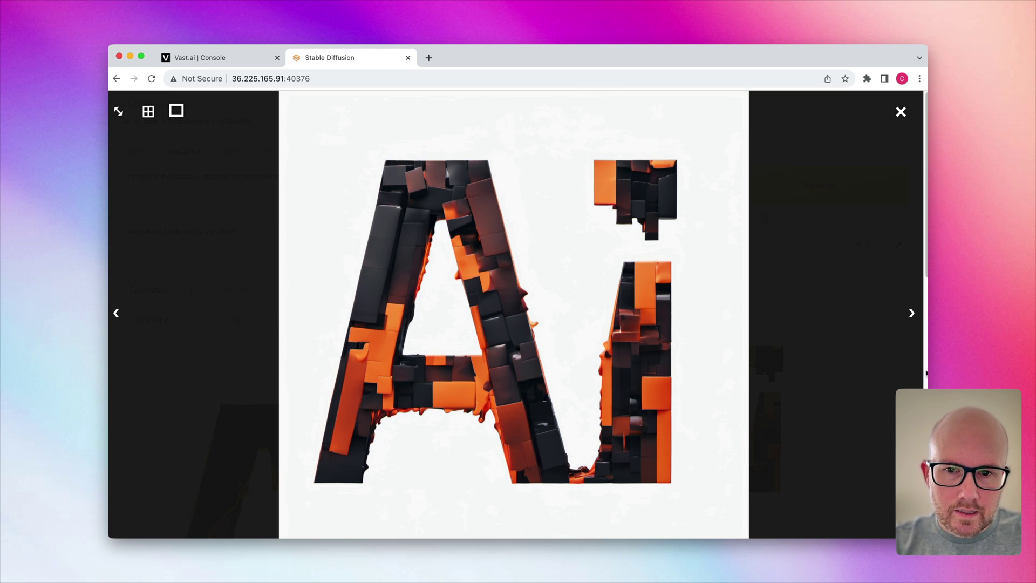
{"action": "key", "text": "Right"}
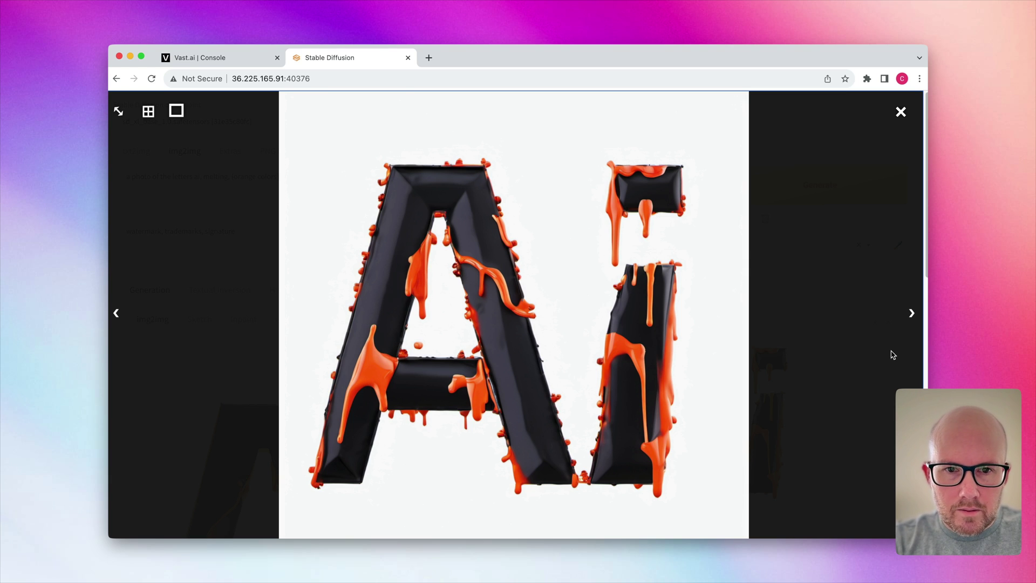
{"action": "key", "text": "Left"}
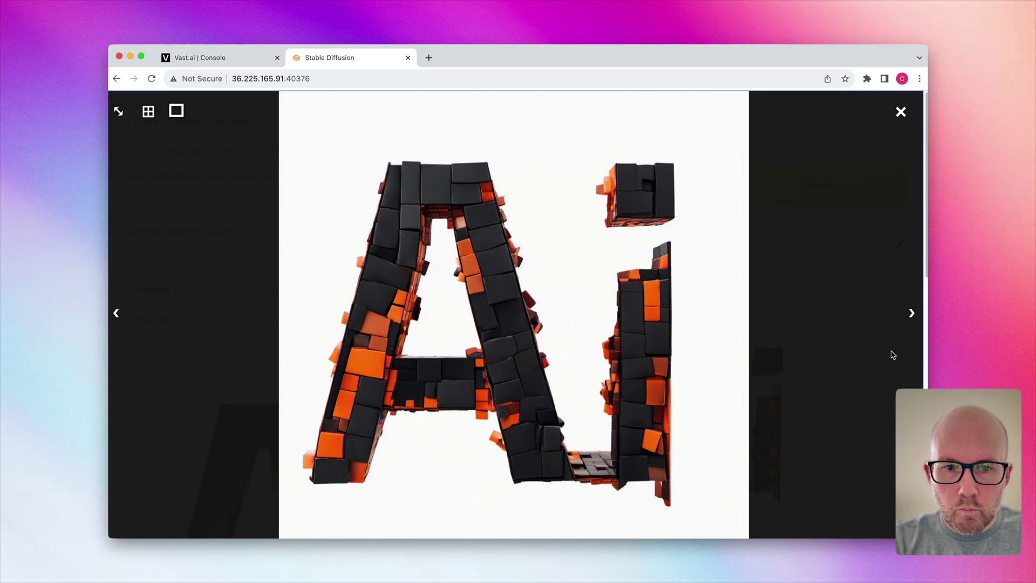
{"action": "key", "text": "Right"}
{"action": "key", "text": "Left"}
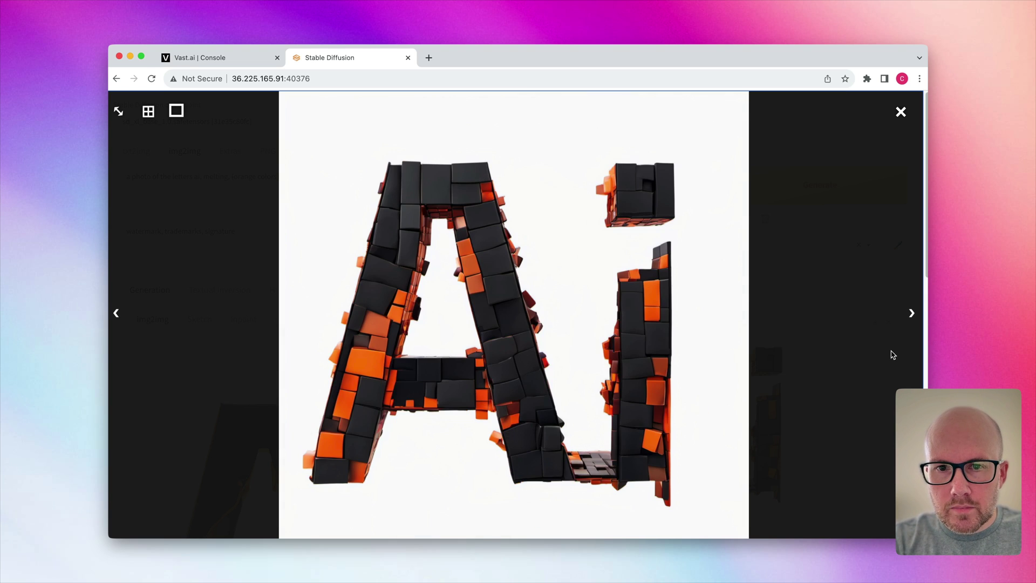
{"action": "key", "text": "Left"}
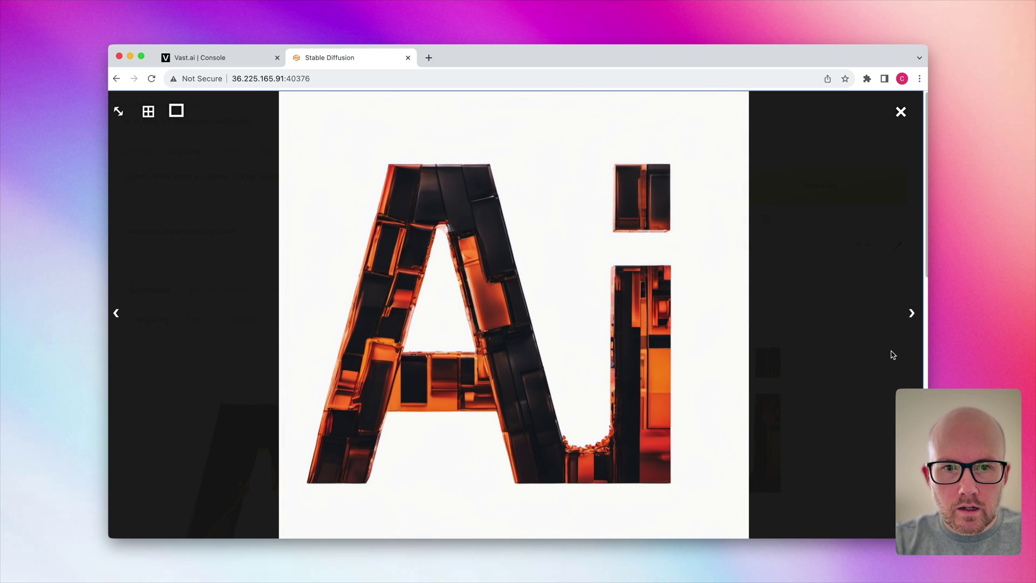
{"action": "left_click", "coordinate": [849, 317]}
{"action": "scroll", "coordinate": [730, 426], "scroll_direction": "down", "scroll_amount": 5}
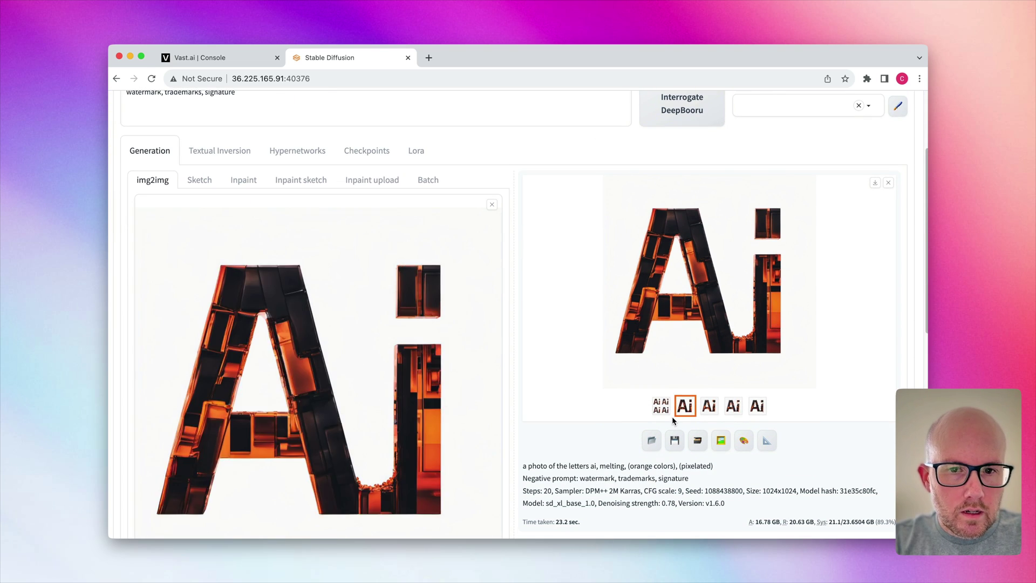
Replace 'melting, (orange colors), (pixelated)' at the prompt's end with '(fire)'.
{"action": "scroll", "coordinate": [446, 400], "scroll_direction": "up", "scroll_amount": 3}
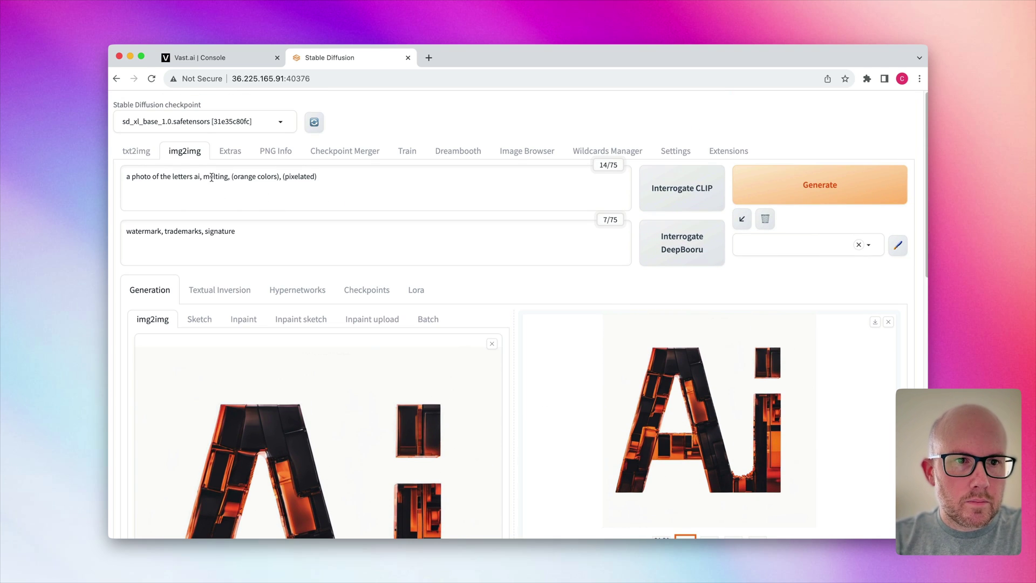
{"action": "left_click_drag", "start_coordinate": [204, 177], "coordinate": [270, 180]}
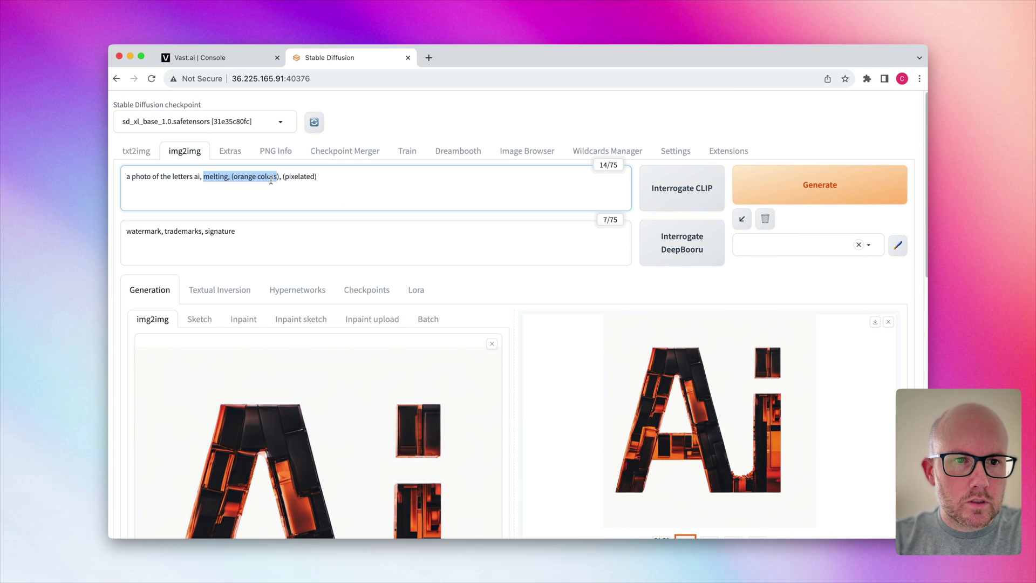
{"action": "left_click_drag", "start_coordinate": [271, 180], "coordinate": [316, 178]}
{"action": "type", "text": "("}
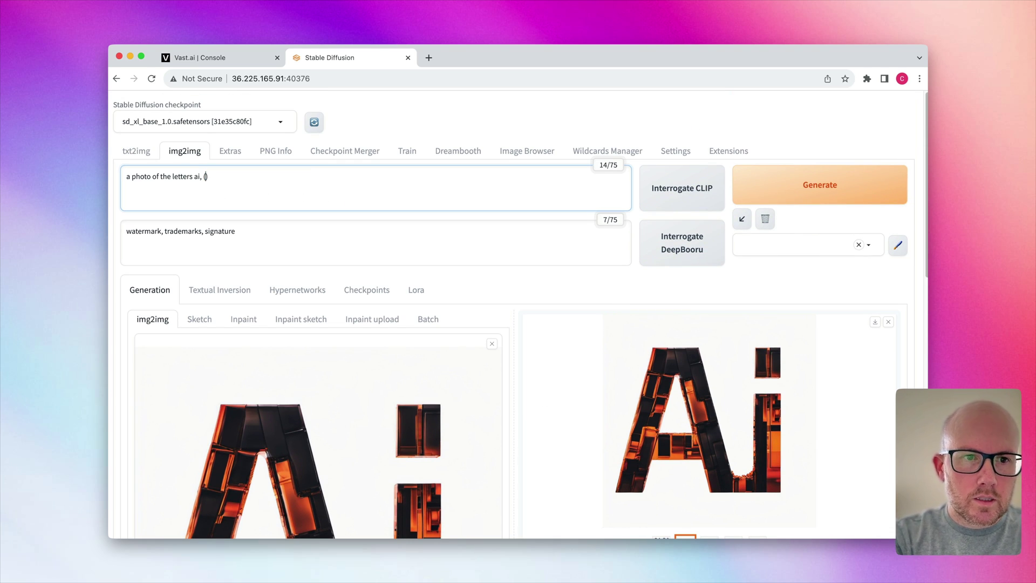
{"action": "type", "text": "fire"}
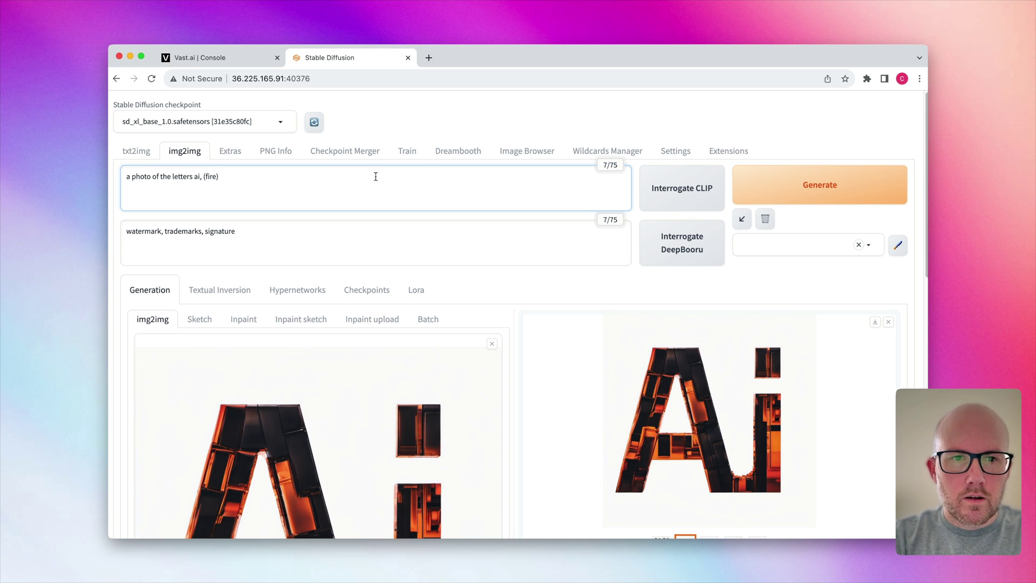
{"action": "scroll", "coordinate": [497, 254], "scroll_direction": "down", "scroll_amount": 3}
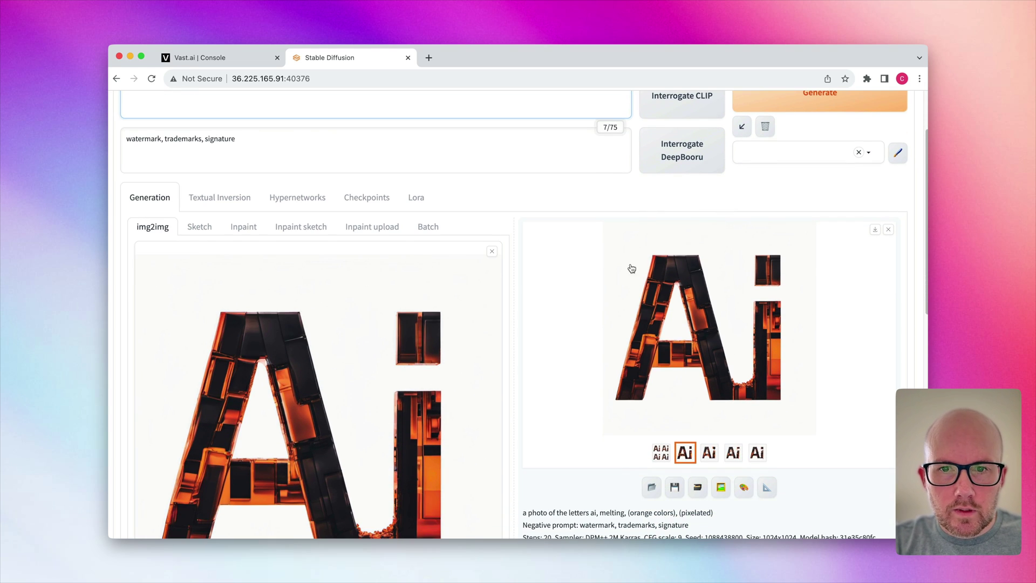
{"action": "scroll", "coordinate": [669, 232], "scroll_direction": "up", "scroll_amount": 3}
{"action": "scroll", "coordinate": [277, 300], "scroll_direction": "down", "scroll_amount": 1}
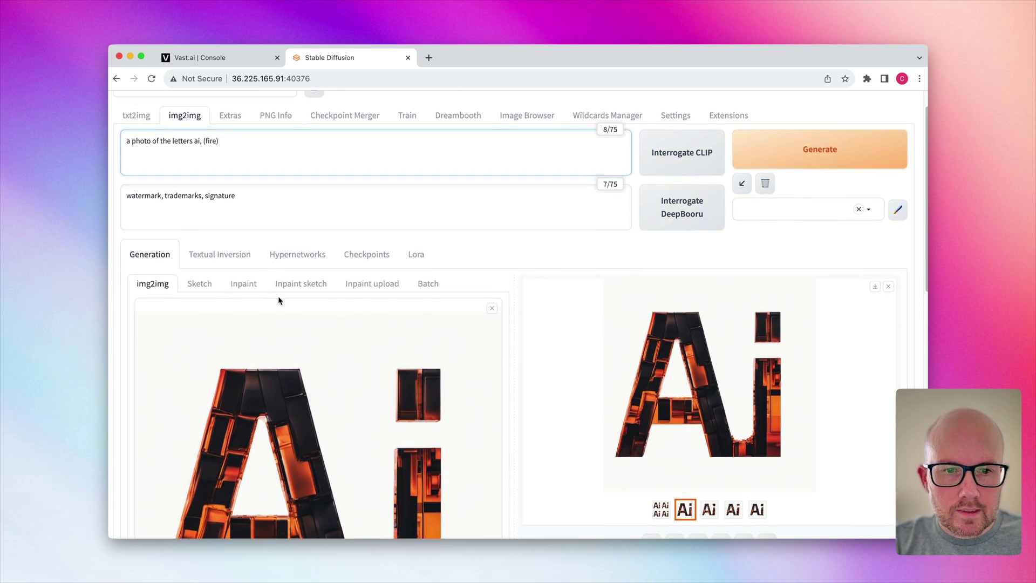
{"action": "scroll", "coordinate": [278, 300], "scroll_direction": "down", "scroll_amount": 1}
{"action": "scroll", "coordinate": [279, 298], "scroll_direction": "up", "scroll_amount": 3}
Generate the fire batch and step through the flame-filled Ai renders up to the grid.
{"action": "left_click", "coordinate": [795, 189]}
{"action": "left_click", "coordinate": [795, 188]}
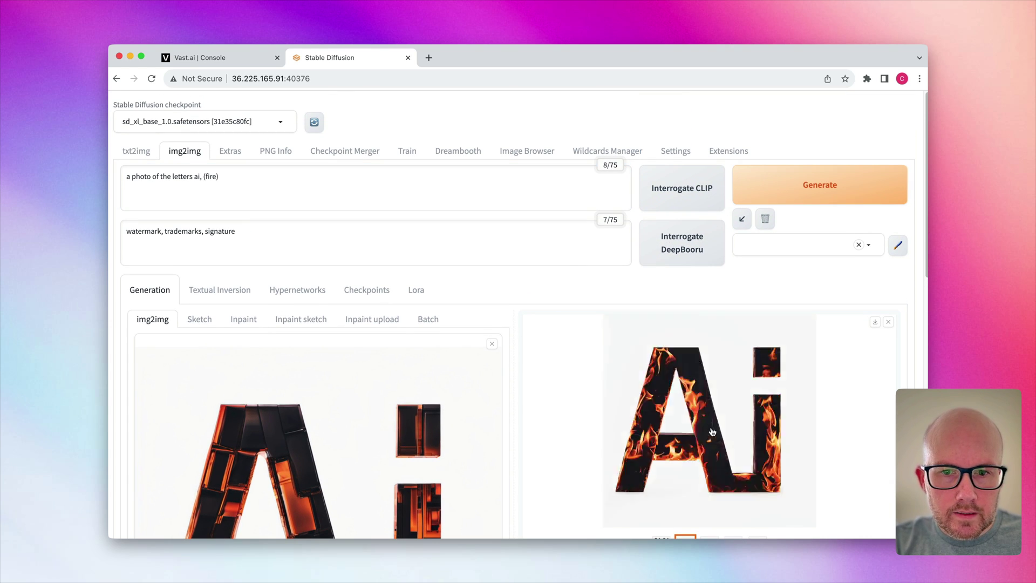
{"action": "left_click", "coordinate": [712, 431]}
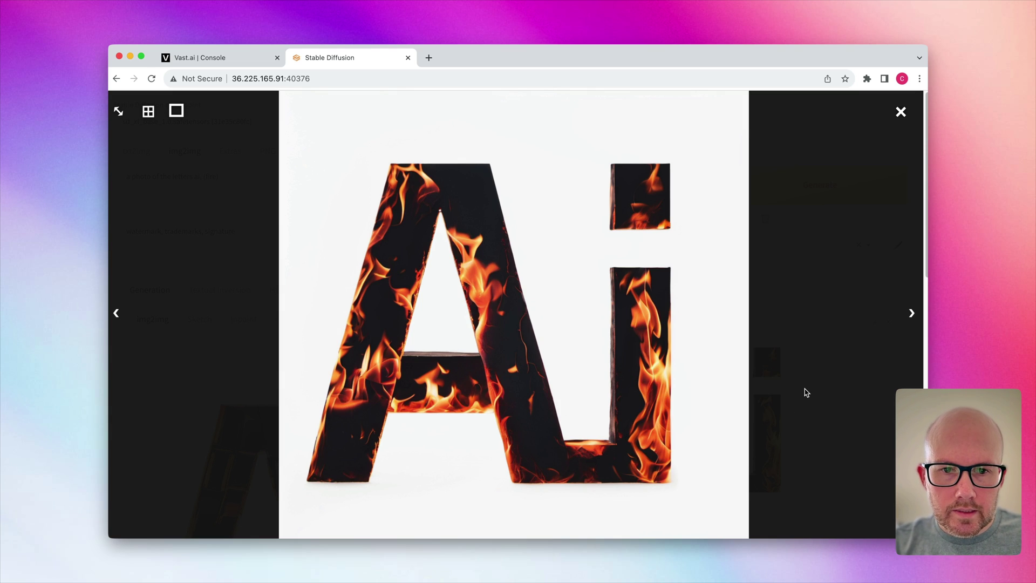
{"action": "key", "text": "Right"}
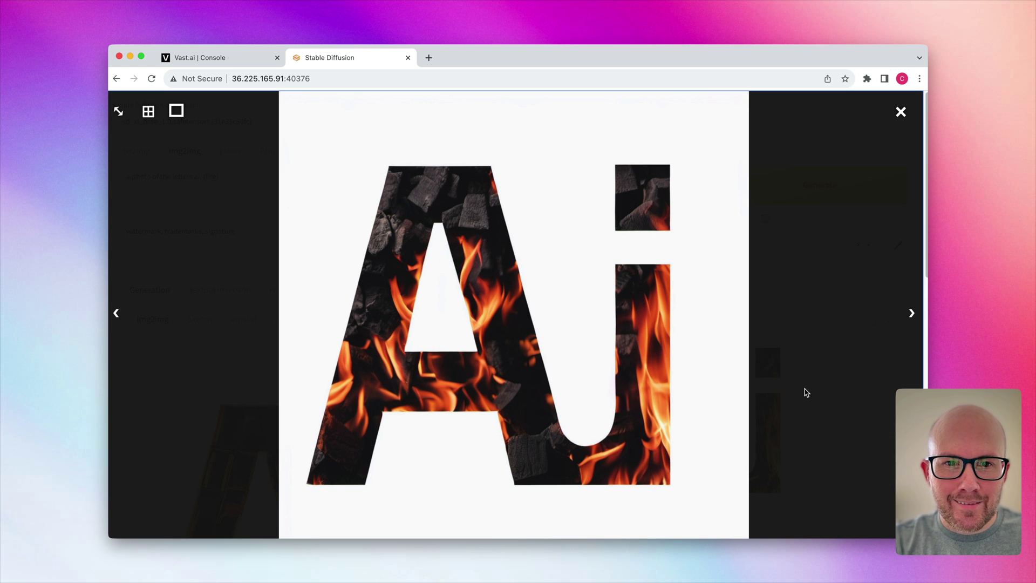
{"action": "key", "text": "Right"}
{"action": "key", "text": "Right"}
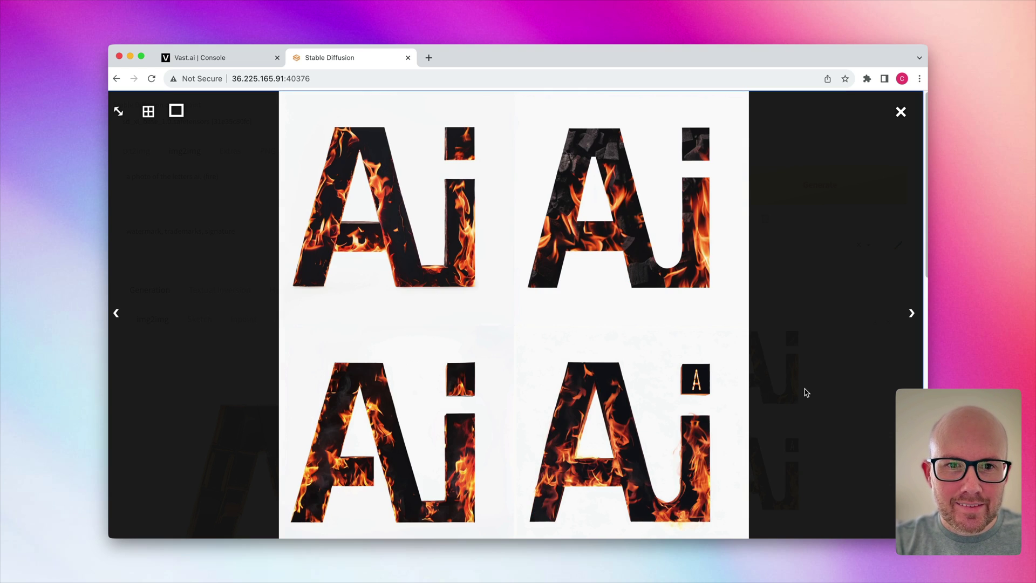
{"action": "key", "text": "Right"}
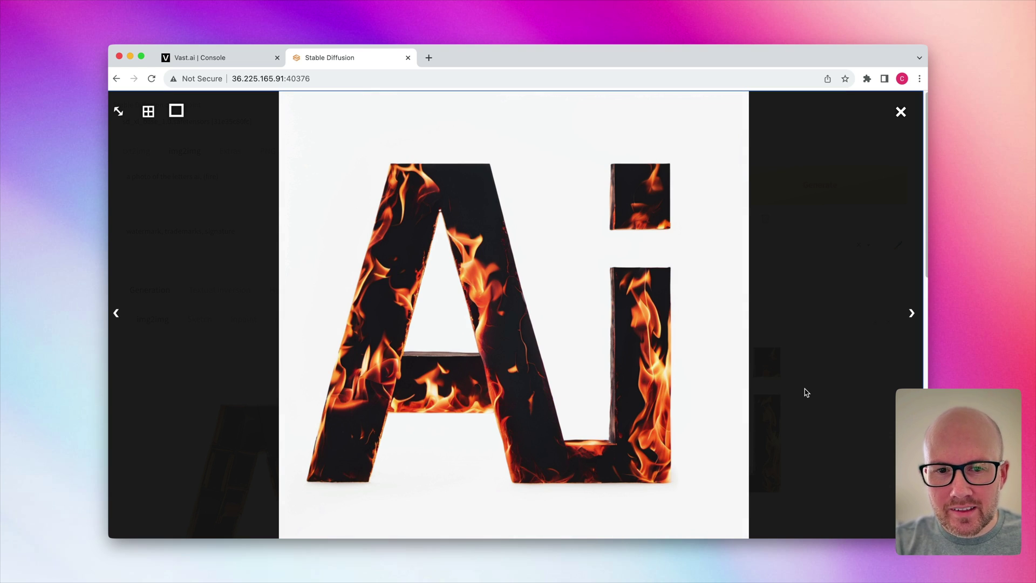
Close the viewer and append ', pixelated' after (fire) in the prompt.
{"action": "left_click", "coordinate": [900, 111]}
{"action": "left_click", "coordinate": [308, 190]}
{"action": "type", "text": ", pix"}
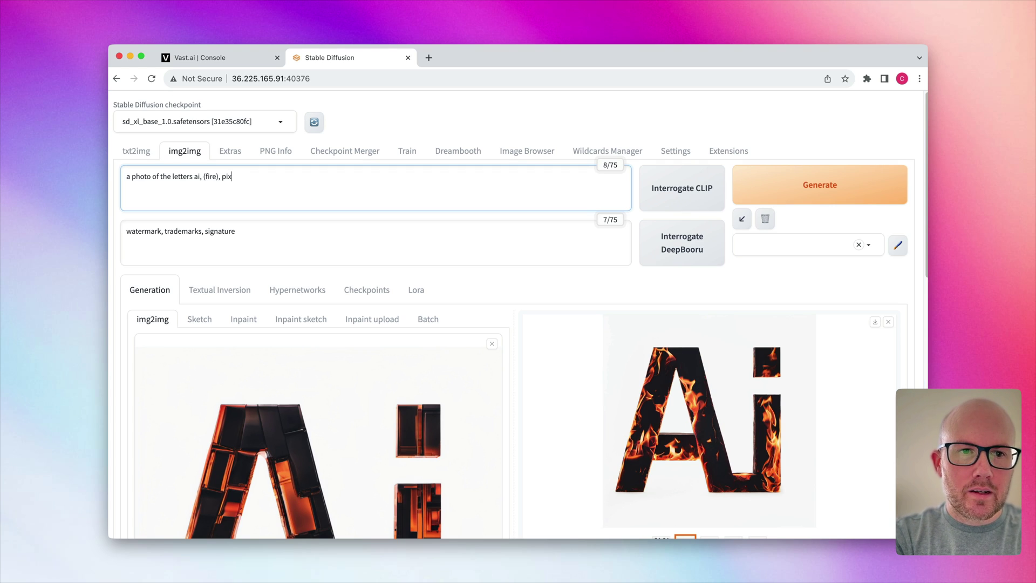
{"action": "type", "text": "e"}
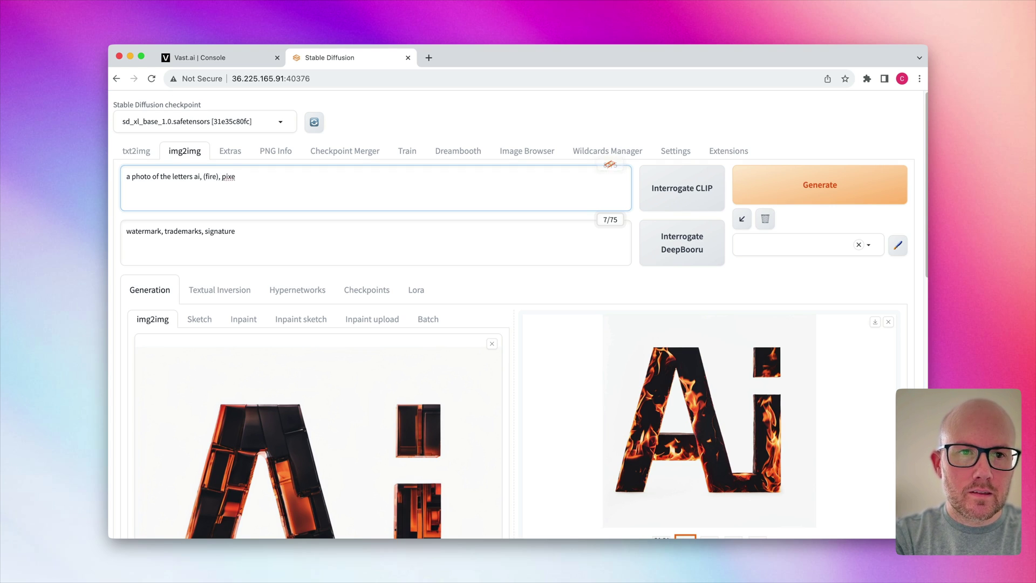
{"action": "type", "text": "lated,"}
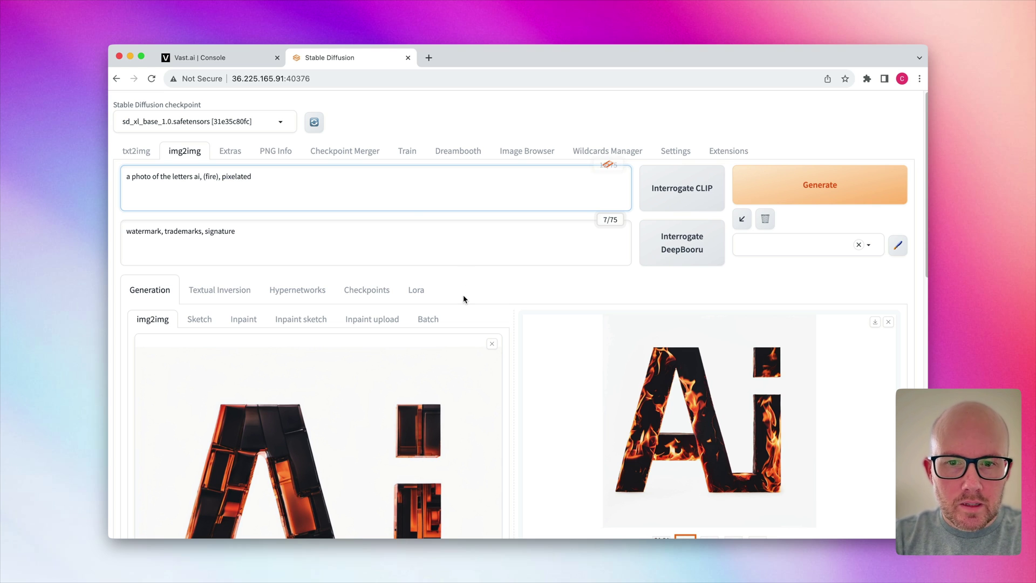
Set denoising strength to 0.82 and CFG scale to 8, then open the pixelated fire result.
{"action": "scroll", "coordinate": [465, 342], "scroll_direction": "down", "scroll_amount": 5}
{"action": "scroll", "coordinate": [469, 344], "scroll_direction": "down", "scroll_amount": 10}
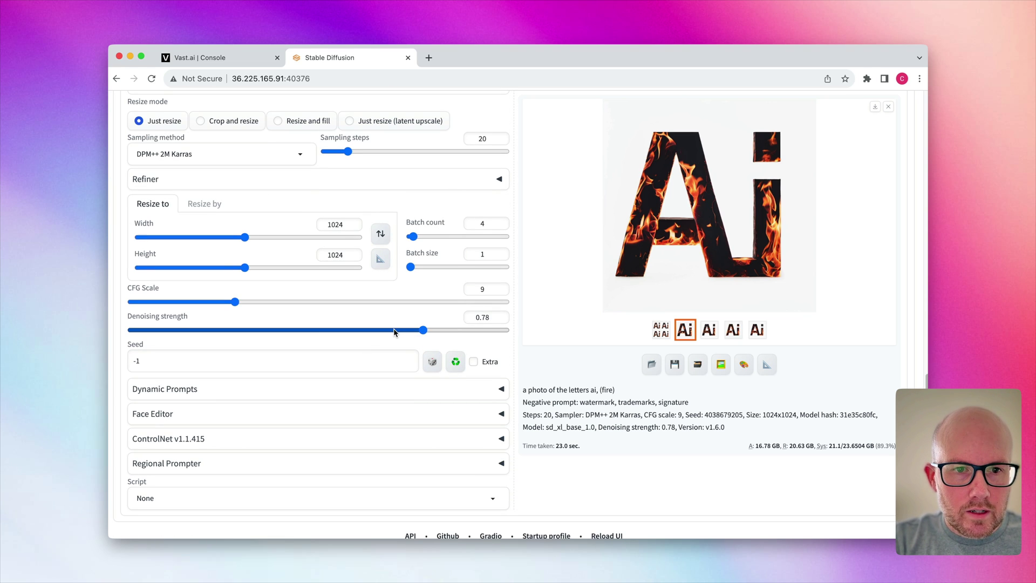
{"action": "left_click", "coordinate": [438, 332]}
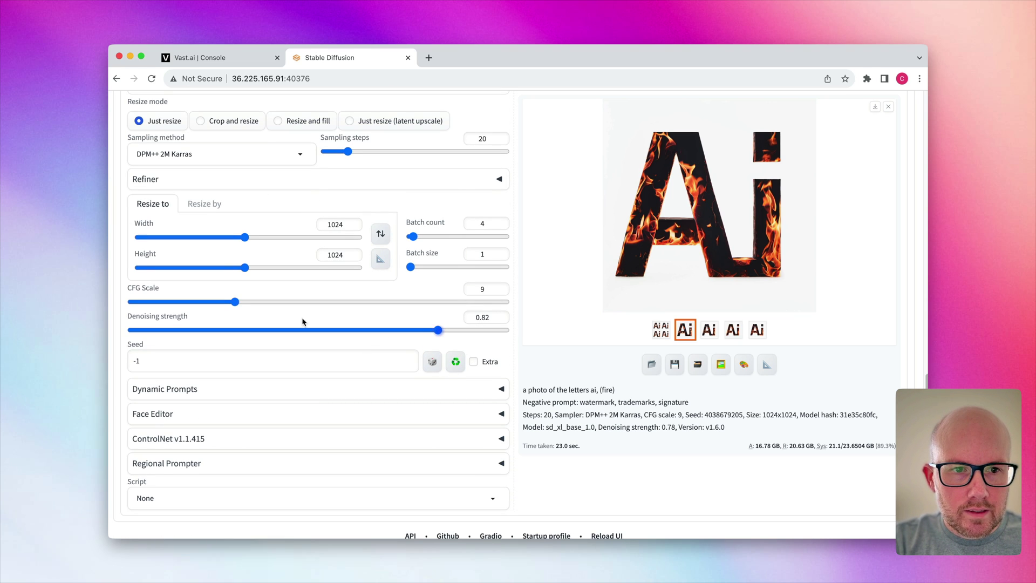
{"action": "left_click_drag", "start_coordinate": [235, 302], "coordinate": [222, 302]}
{"action": "scroll", "coordinate": [280, 328], "scroll_direction": "up", "scroll_amount": 1}
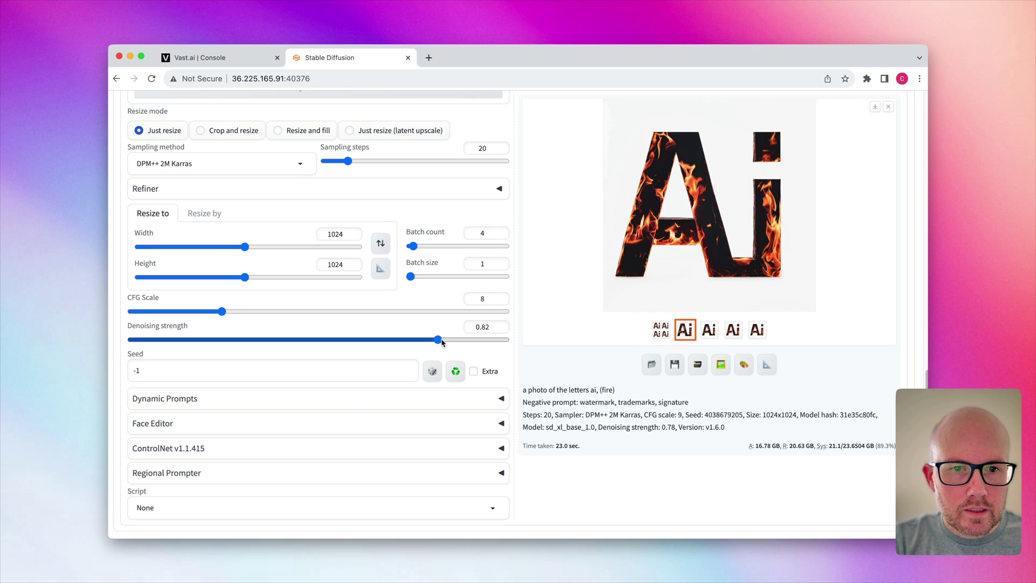
{"action": "scroll", "coordinate": [435, 351], "scroll_direction": "up", "scroll_amount": 1}
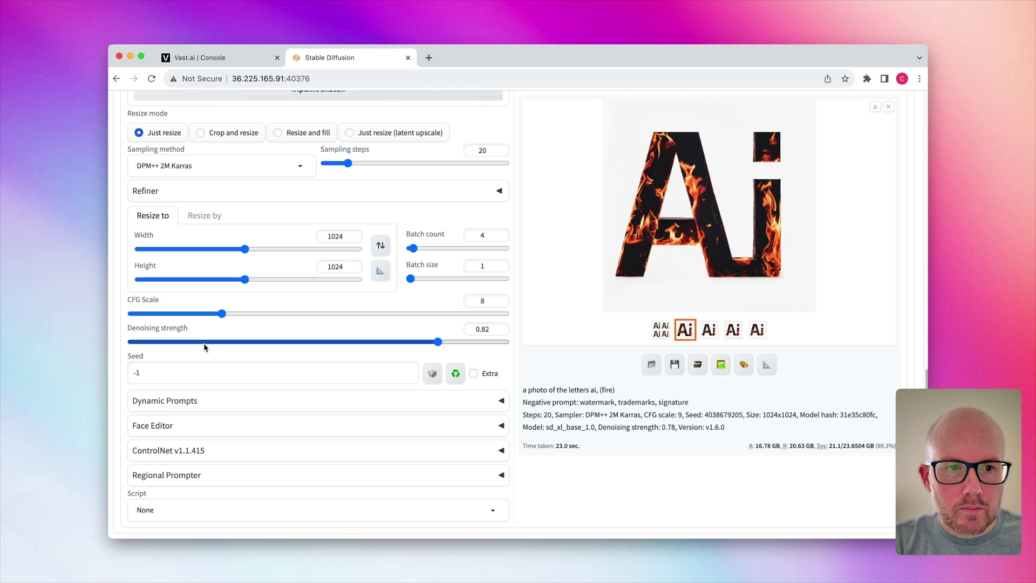
{"action": "scroll", "coordinate": [203, 342], "scroll_direction": "up", "scroll_amount": 5}
{"action": "scroll", "coordinate": [203, 343], "scroll_direction": "up", "scroll_amount": 10}
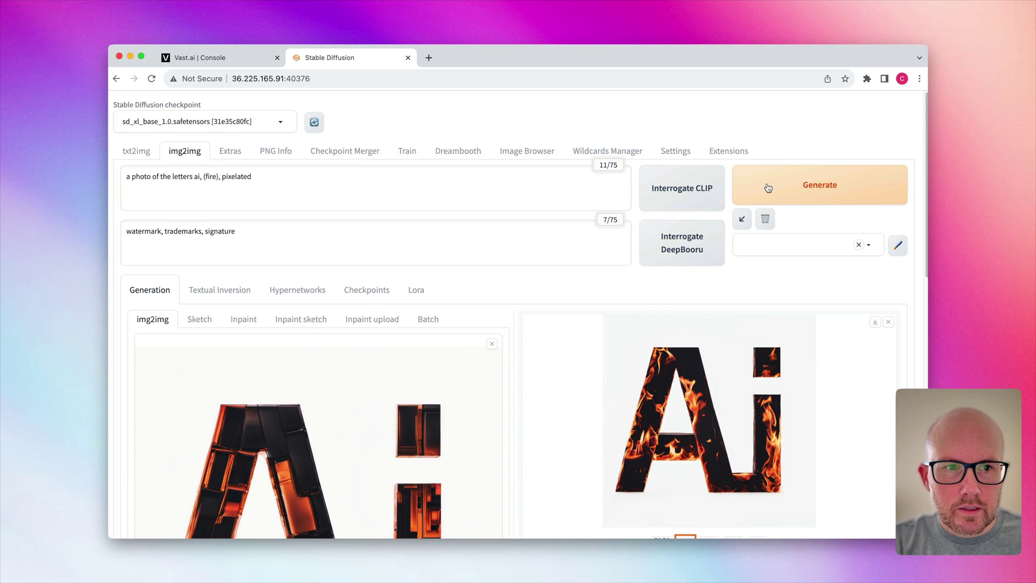
{"action": "left_click", "coordinate": [750, 426]}
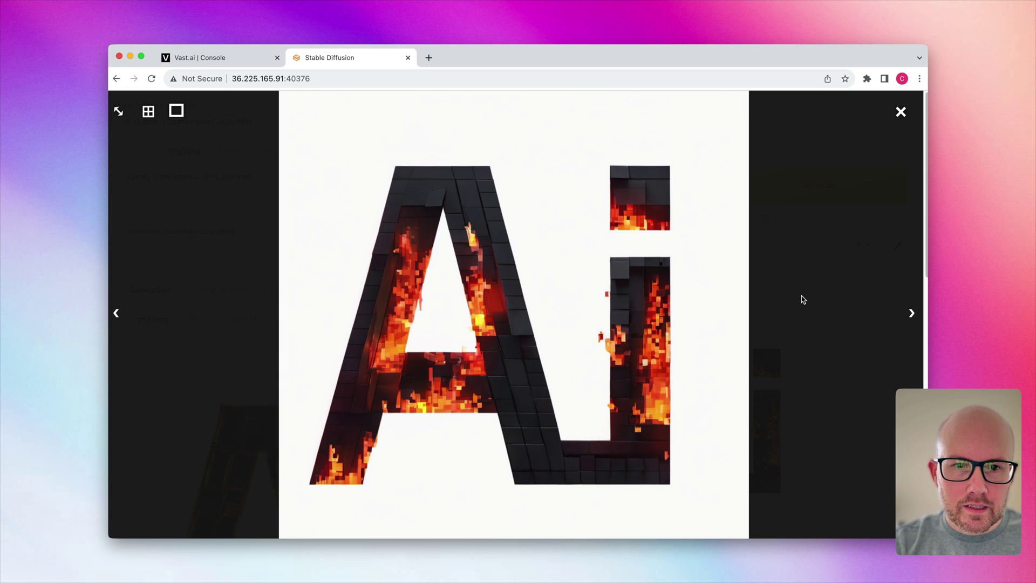
Step through the pixel-fire Ai renders and close the full-size viewer.
{"action": "key", "text": "Right"}
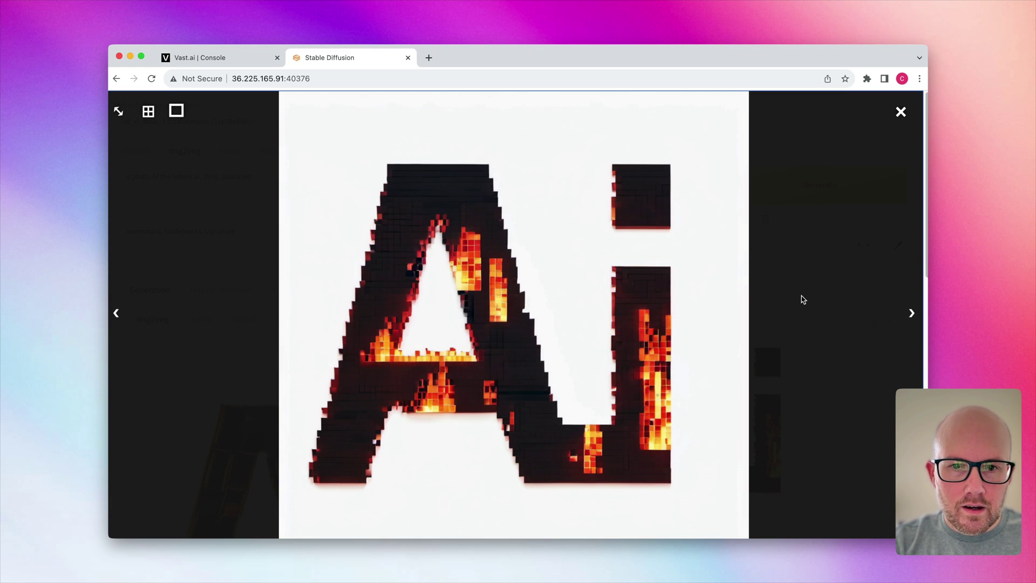
{"action": "key", "text": "Right"}
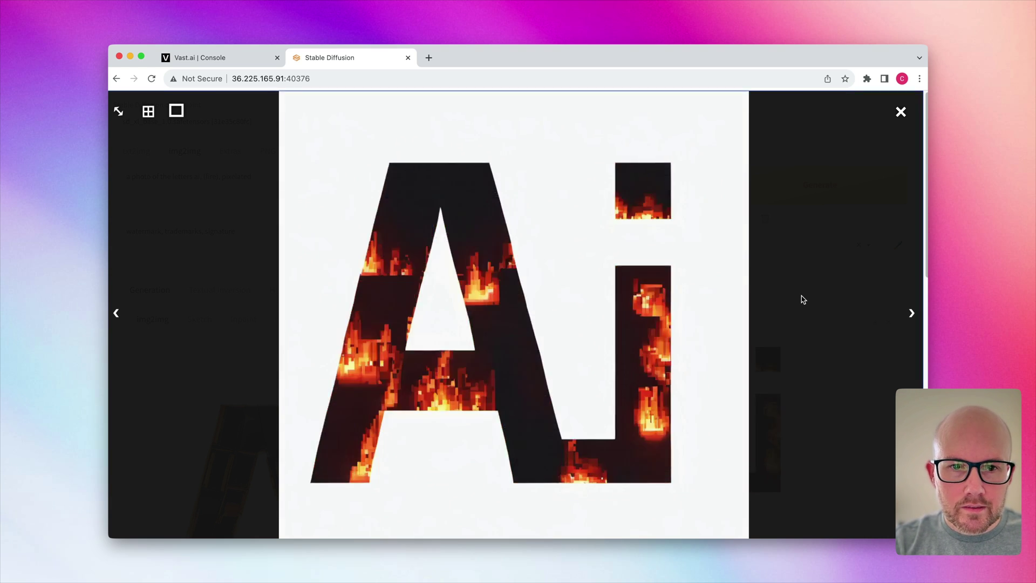
{"action": "key", "text": "Right"}
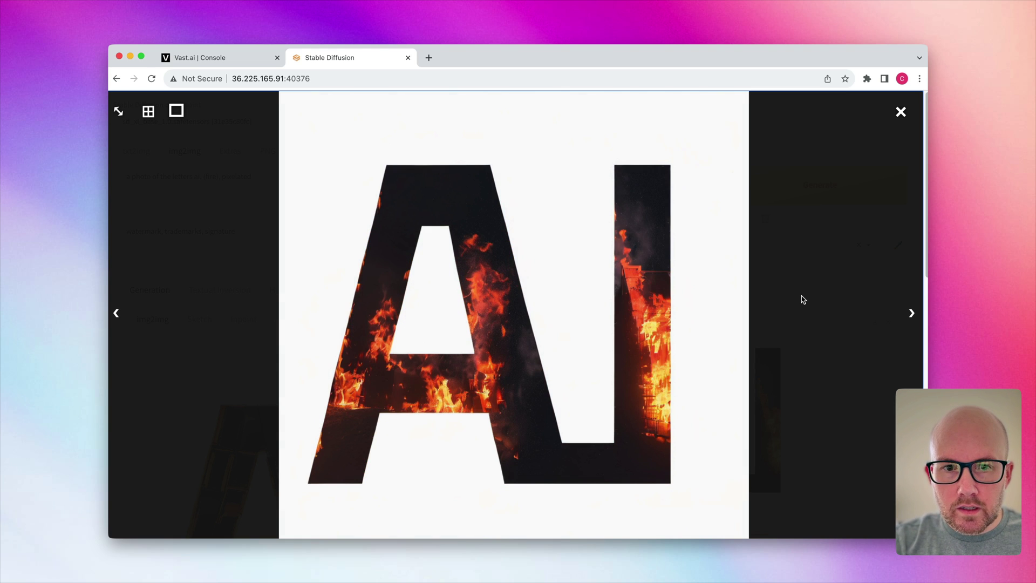
{"action": "key", "text": "Right"}
{"action": "key", "text": "Right"}
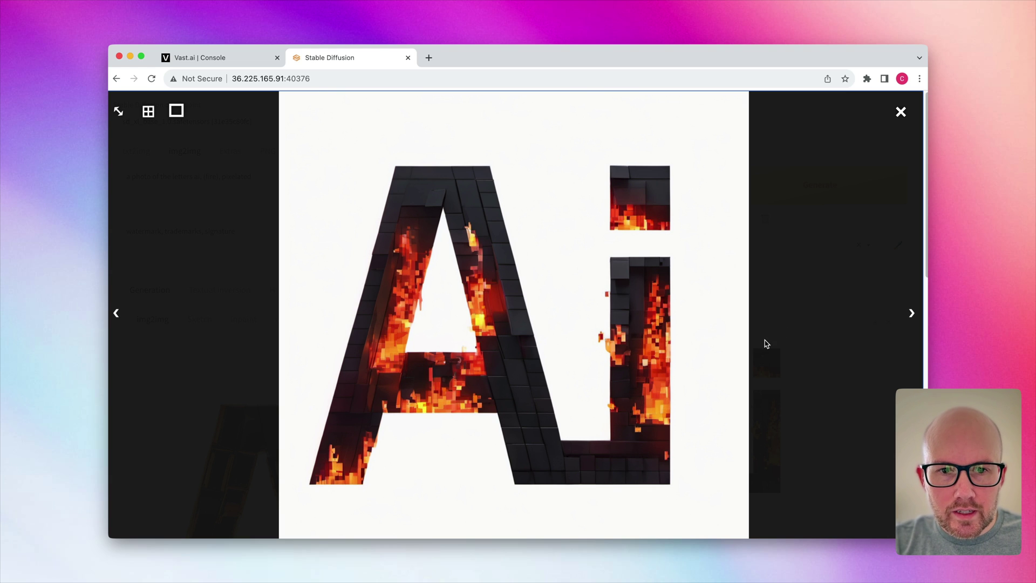
{"action": "left_click", "coordinate": [786, 337]}
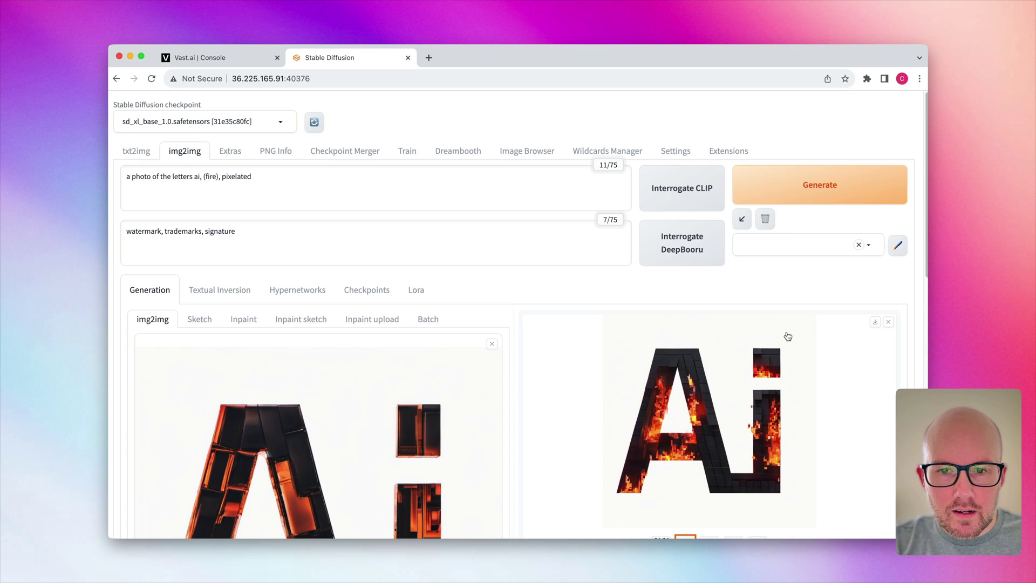
Send the pixel-fire Ai result and its parameters to img2img as the new source.
{"action": "scroll", "coordinate": [756, 350], "scroll_direction": "down", "scroll_amount": 3}
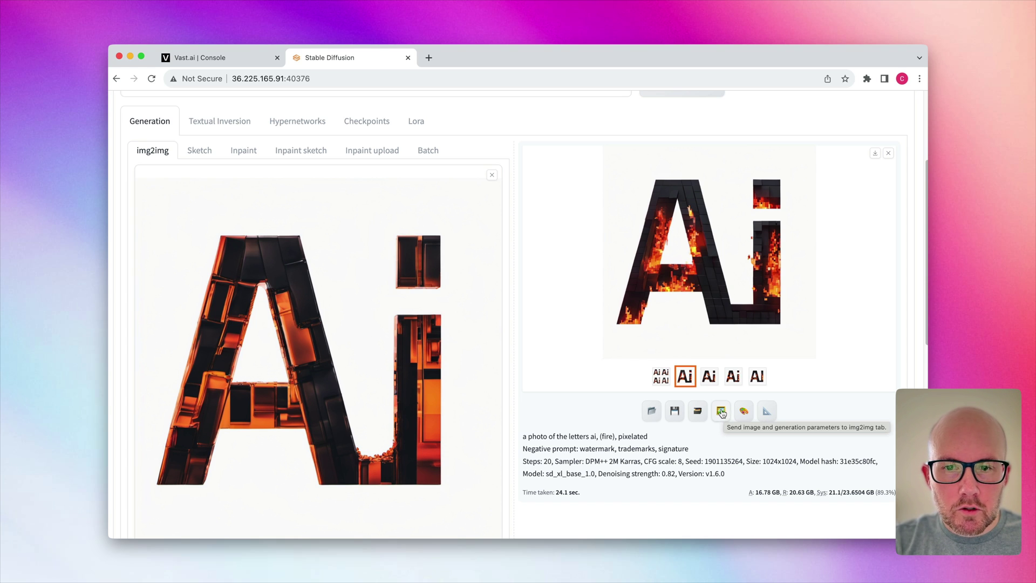
{"action": "left_click", "coordinate": [721, 412]}
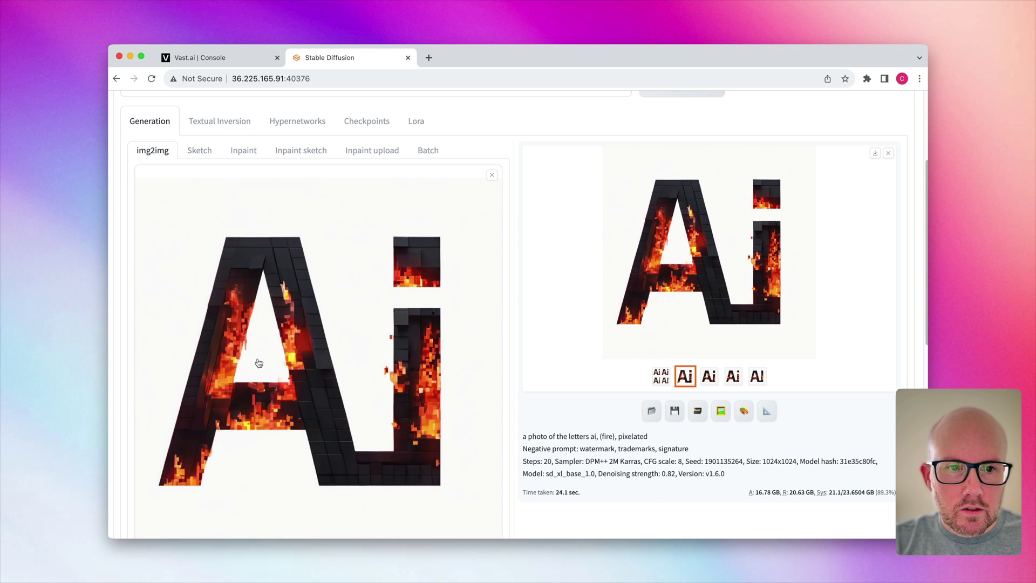
{"action": "scroll", "coordinate": [324, 377], "scroll_direction": "up", "scroll_amount": 1}
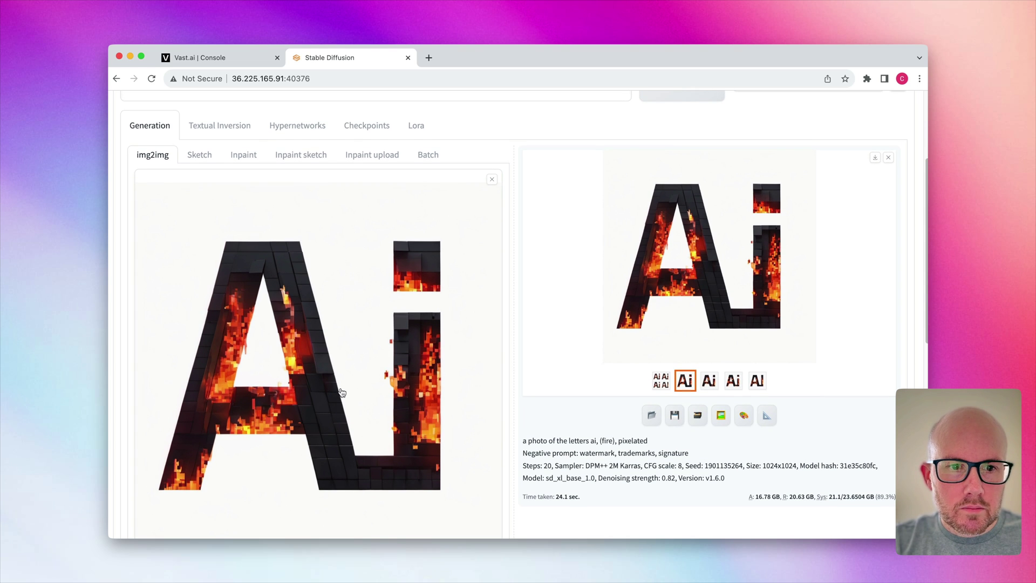
{"action": "scroll", "coordinate": [317, 359], "scroll_direction": "up", "scroll_amount": 3}
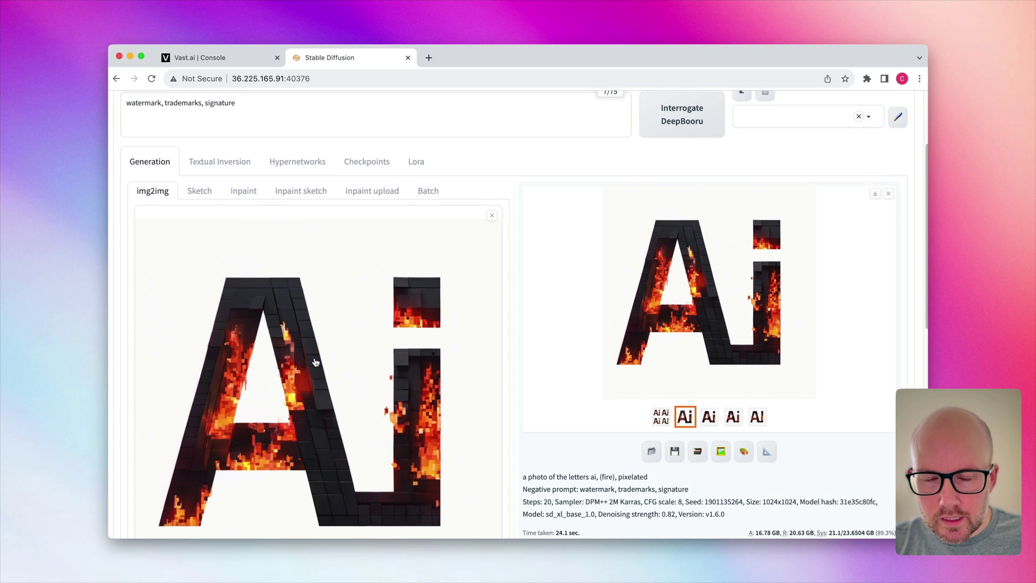
{"action": "scroll", "coordinate": [316, 361], "scroll_direction": "up", "scroll_amount": 5}
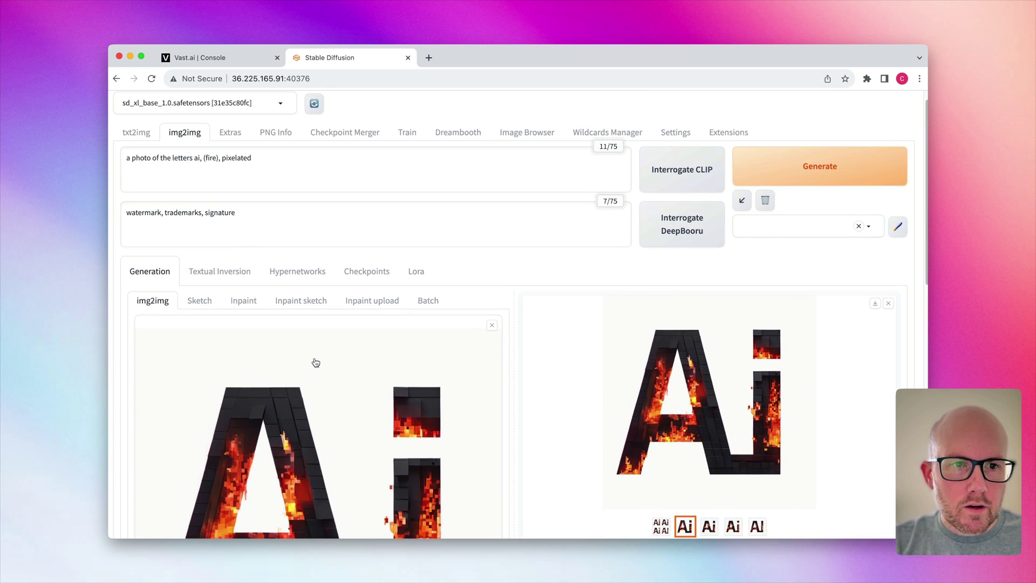
{"action": "scroll", "coordinate": [316, 362], "scroll_direction": "down", "scroll_amount": 5}
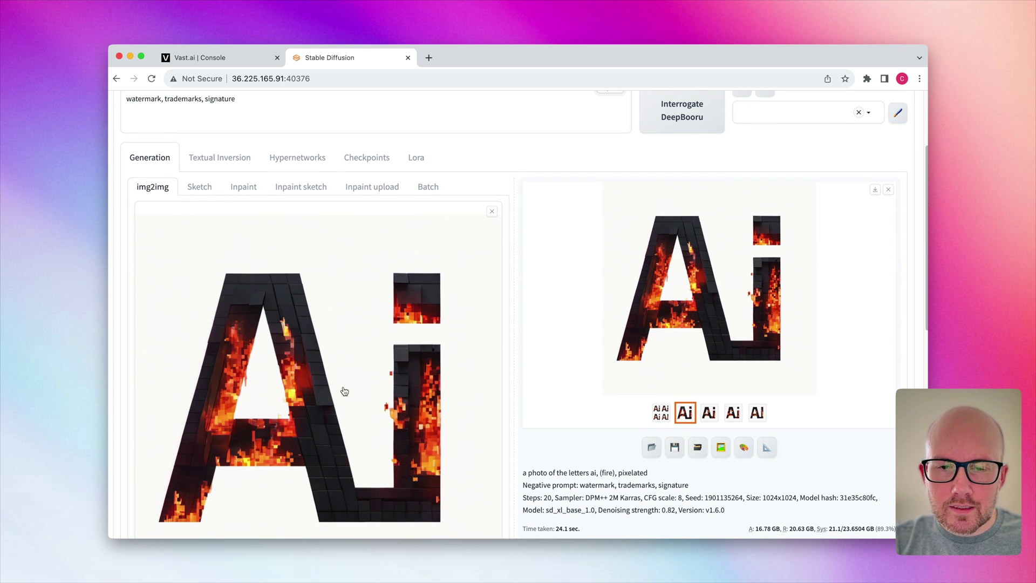
{"action": "scroll", "coordinate": [353, 370], "scroll_direction": "up", "scroll_amount": 2}
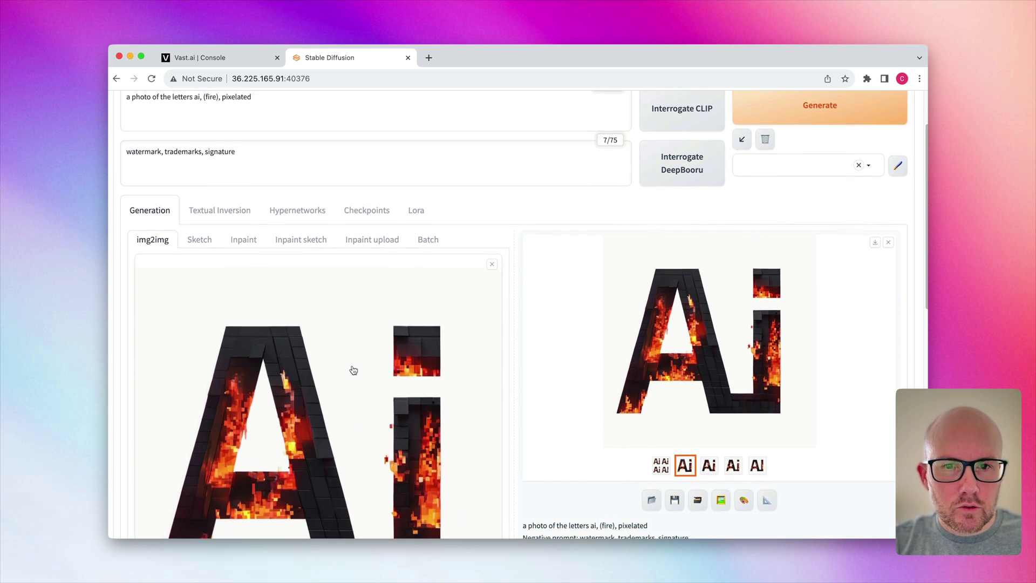
{"action": "scroll", "coordinate": [352, 364], "scroll_direction": "down", "scroll_amount": 1}
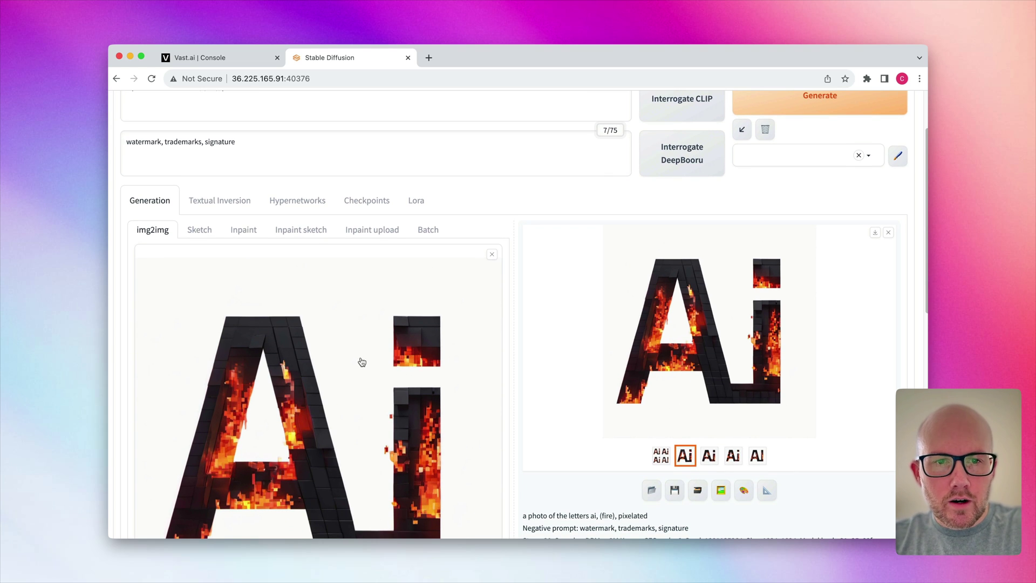
{"action": "scroll", "coordinate": [367, 356], "scroll_direction": "down", "scroll_amount": 5}
Switch over to Pixelmator Pro and scroll through the view.
{"action": "key", "text": "super+Tab"}
{"action": "key", "text": "super+Tab"}
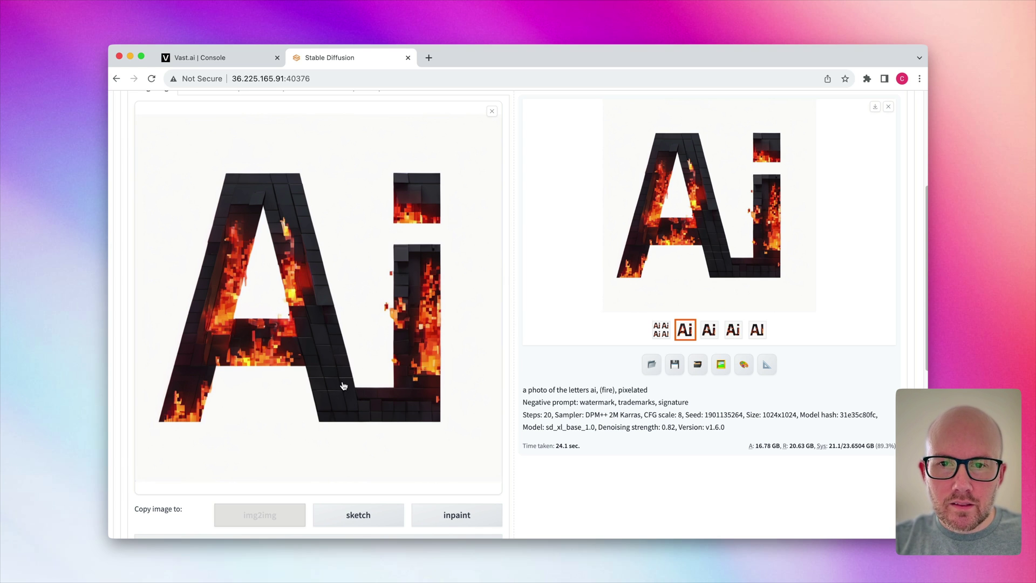
{"action": "scroll", "coordinate": [343, 386], "scroll_direction": "up", "scroll_amount": 2}
{"action": "scroll", "coordinate": [344, 385], "scroll_direction": "up", "scroll_amount": 5}
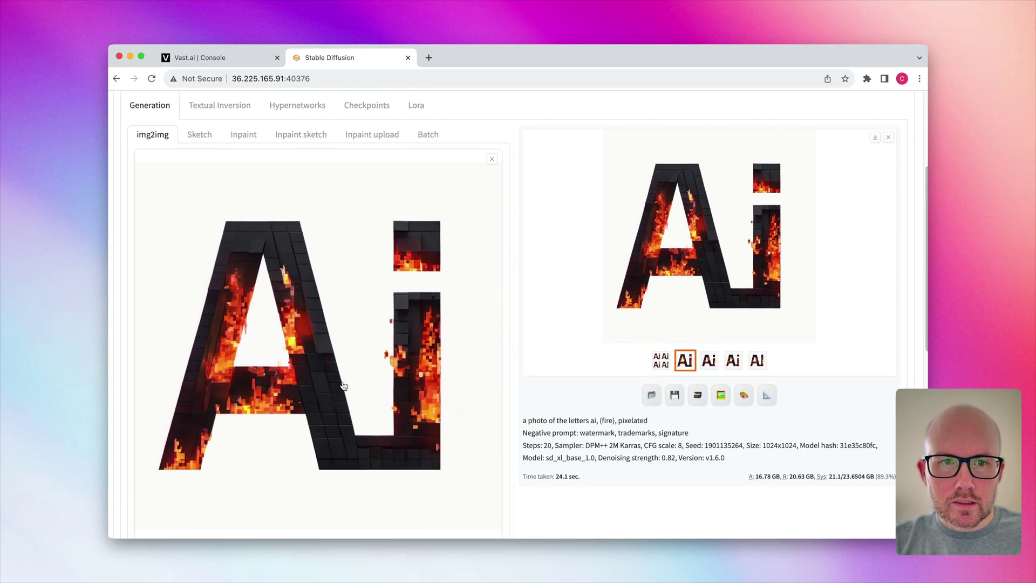
{"action": "scroll", "coordinate": [343, 385], "scroll_direction": "down", "scroll_amount": 3}
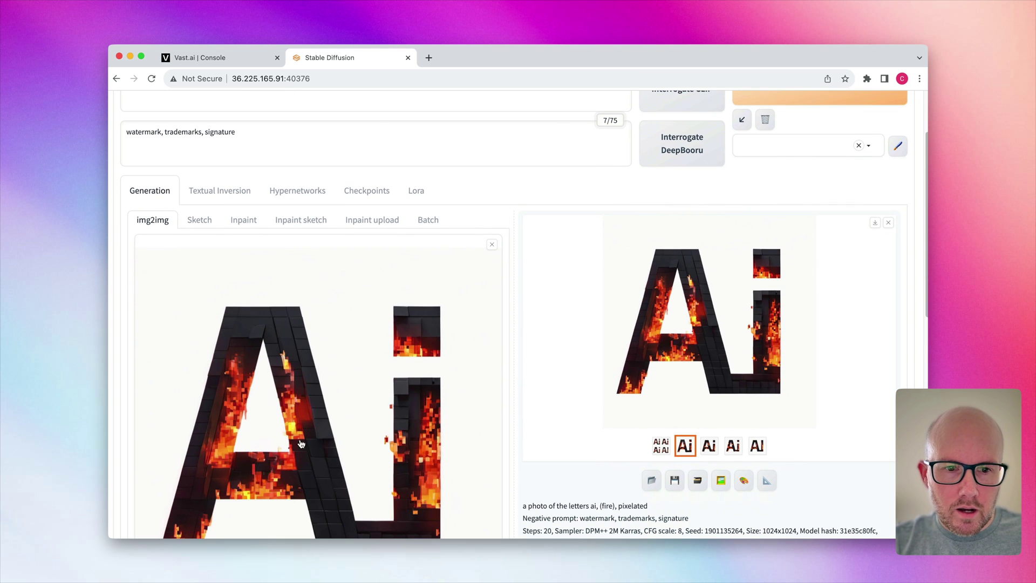
{"action": "scroll", "coordinate": [216, 441], "scroll_direction": "down", "scroll_amount": 1}
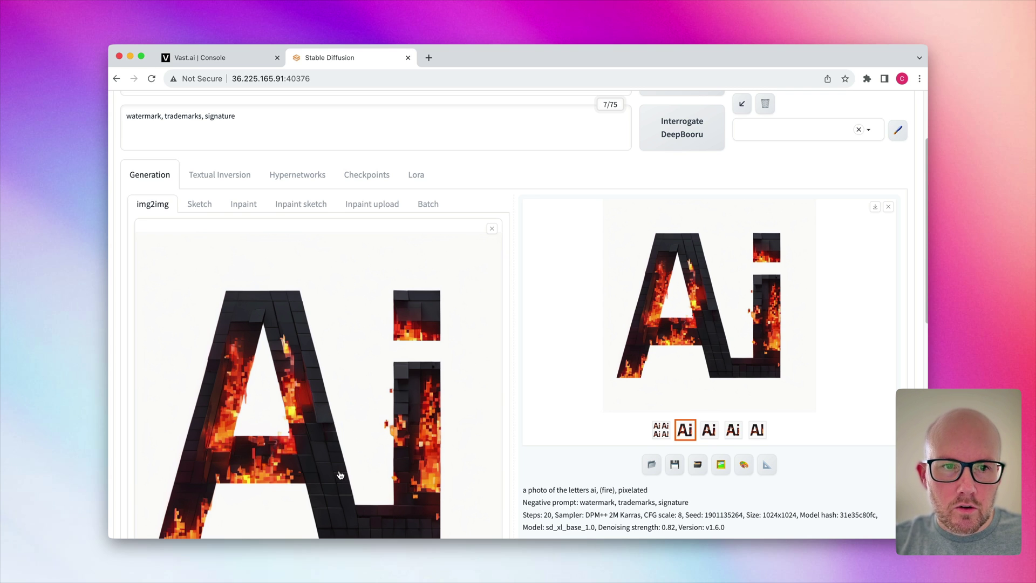
{"action": "scroll", "coordinate": [340, 475], "scroll_direction": "up", "scroll_amount": 1}
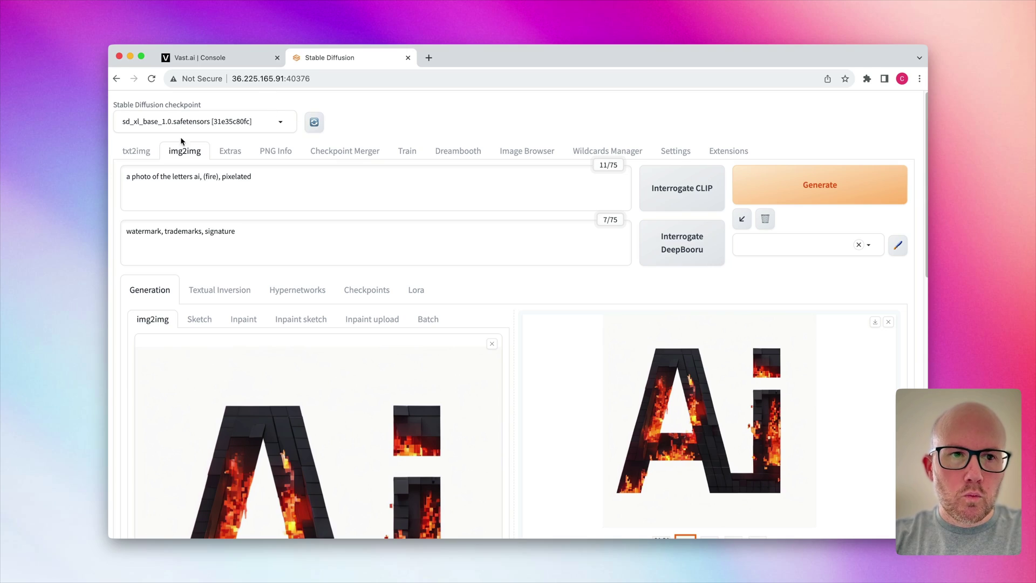
On txt2img, generate an image from the prompt 'illustration of a coffee mug, basic'.
{"action": "left_click", "coordinate": [141, 151]}
{"action": "left_click", "coordinate": [392, 182]}
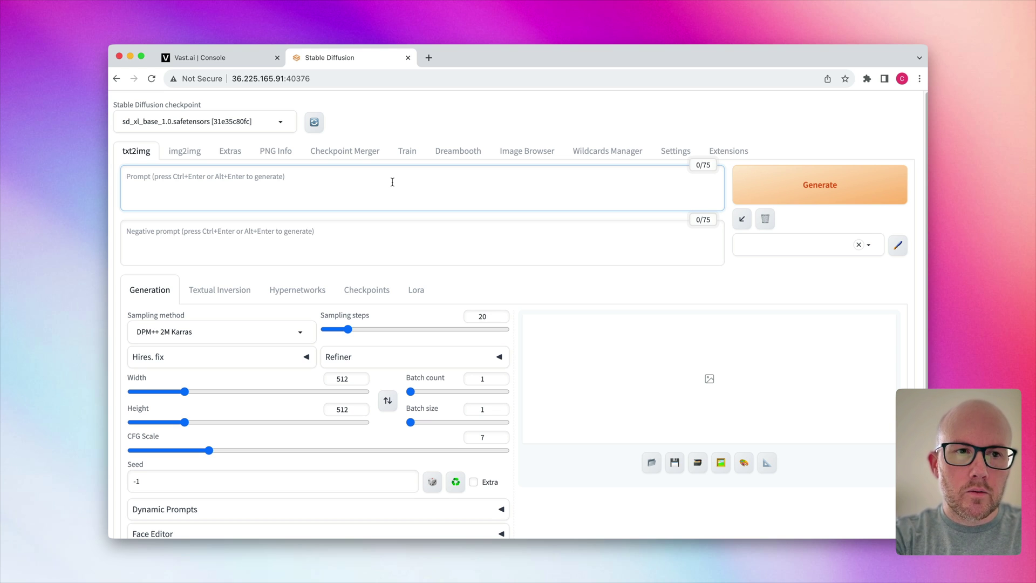
{"action": "type", "text": "illustration of a coffee"}
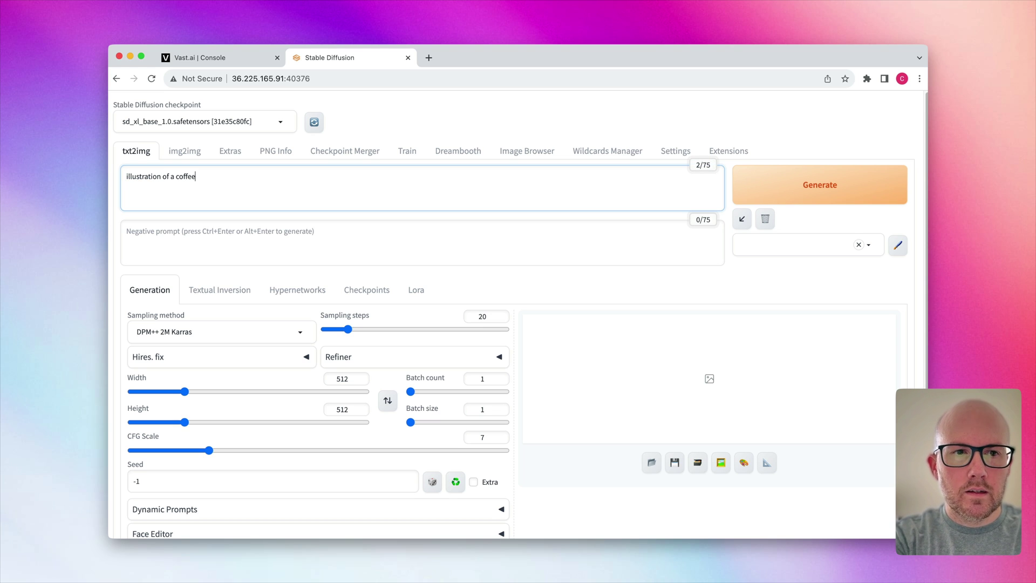
{"action": "type", "text": " mug, basic colors, white background"}
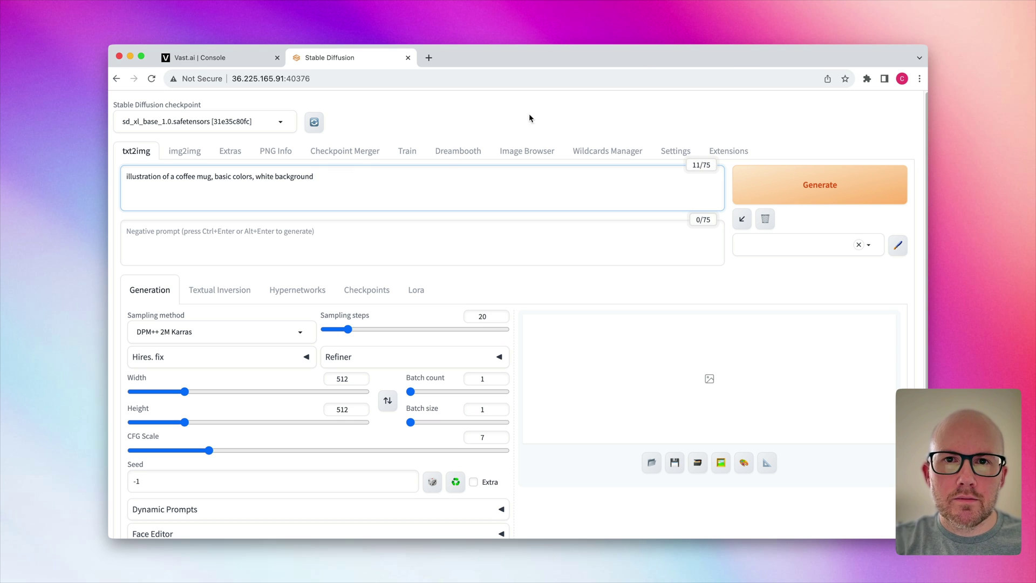
{"action": "left_click", "coordinate": [813, 194]}
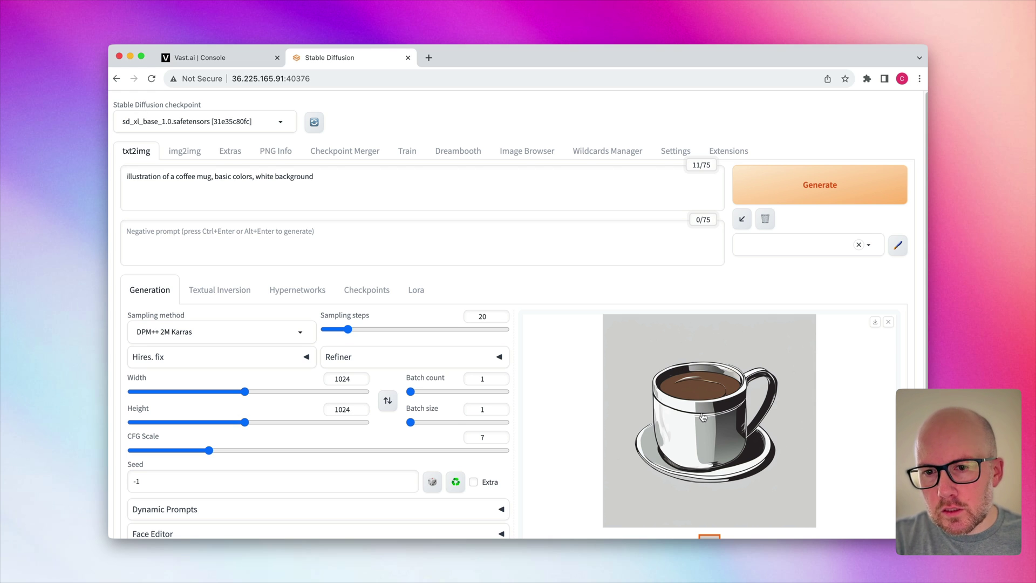
Open the mug result full-size and copy the image to the clipboard.
{"action": "scroll", "coordinate": [702, 416], "scroll_direction": "down", "scroll_amount": 1}
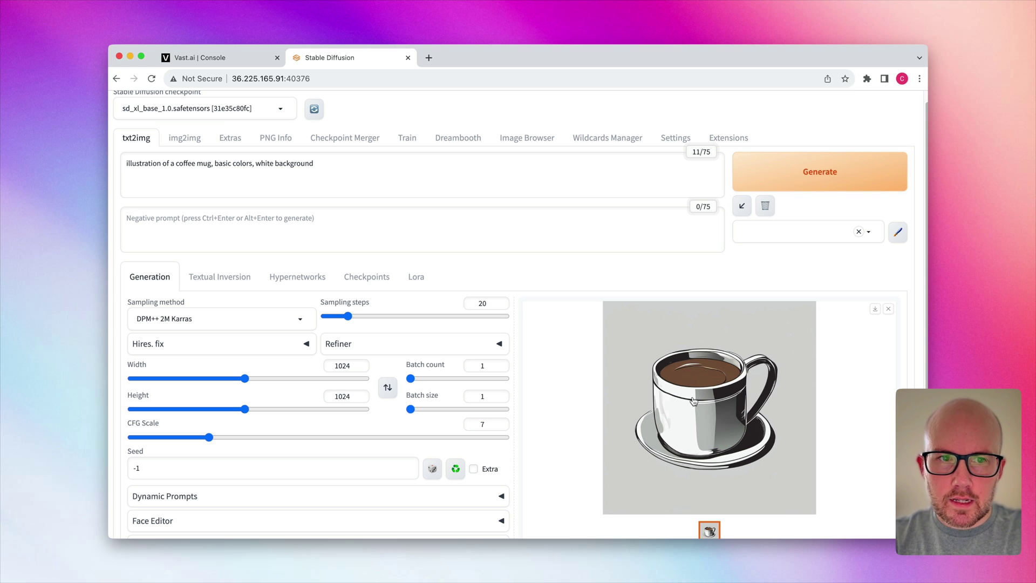
{"action": "left_click", "coordinate": [692, 396]}
{"action": "right_click", "coordinate": [613, 322]}
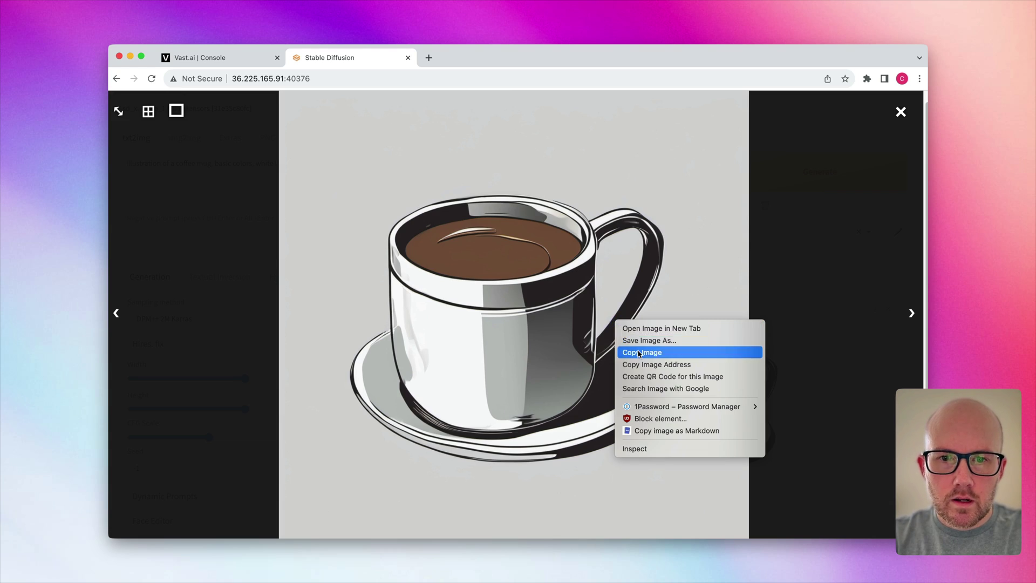
{"action": "left_click", "coordinate": [637, 351]}
{"action": "key", "text": "super+Tab"}
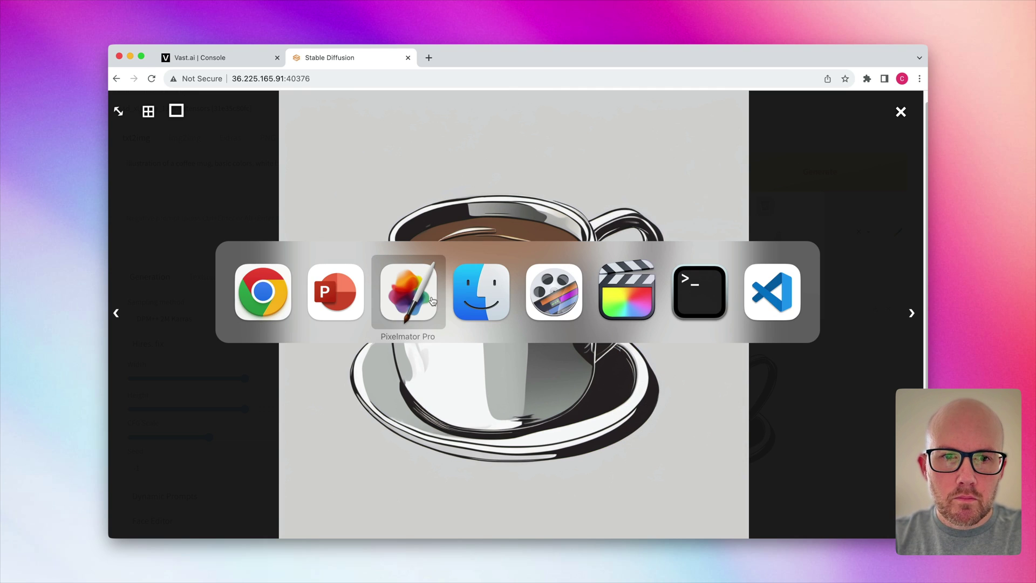
Create a new 1024×1024 document in Pixelmator Pro.
{"action": "left_click", "coordinate": [408, 306]}
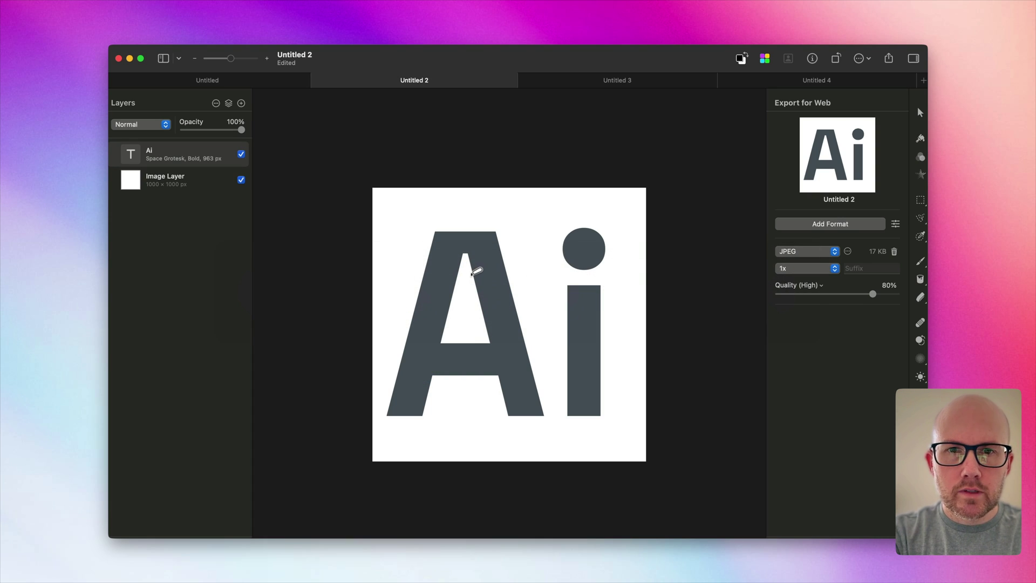
{"action": "key", "text": "super+n"}
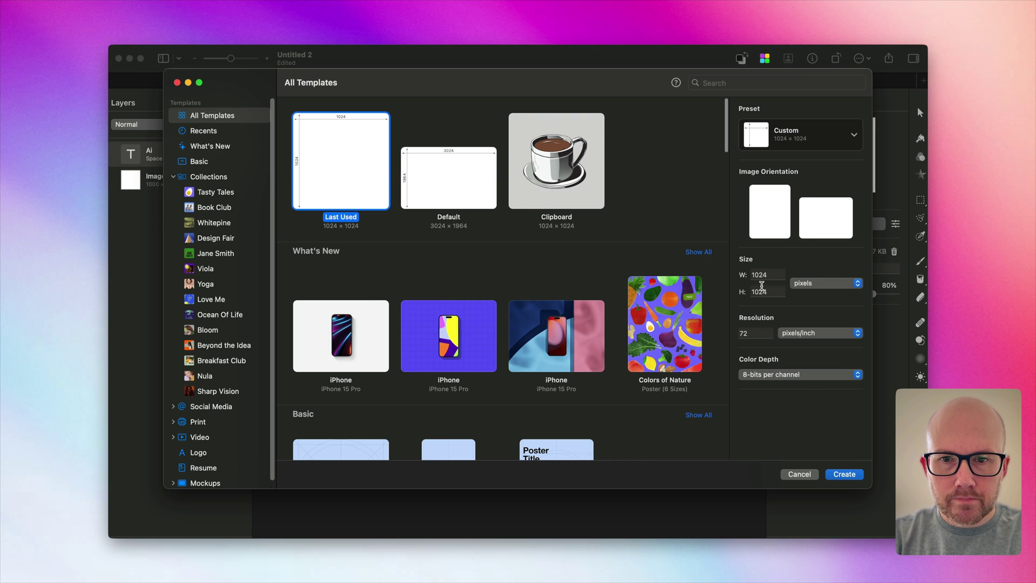
{"action": "left_click", "coordinate": [840, 476]}
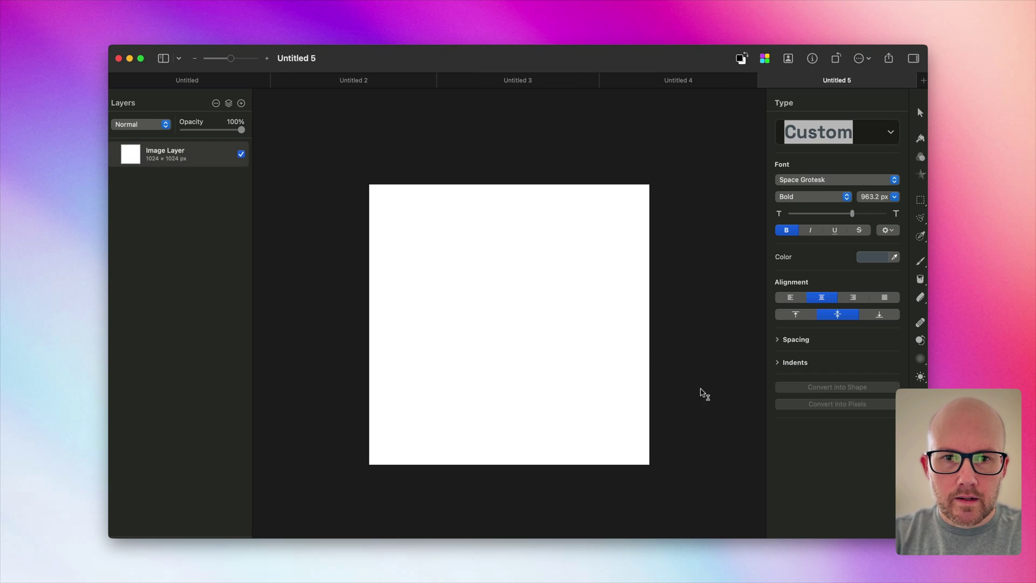
Paste the coffee cup, shrink it to about 380 px wide, and move it left.
{"action": "key", "text": "super+v"}
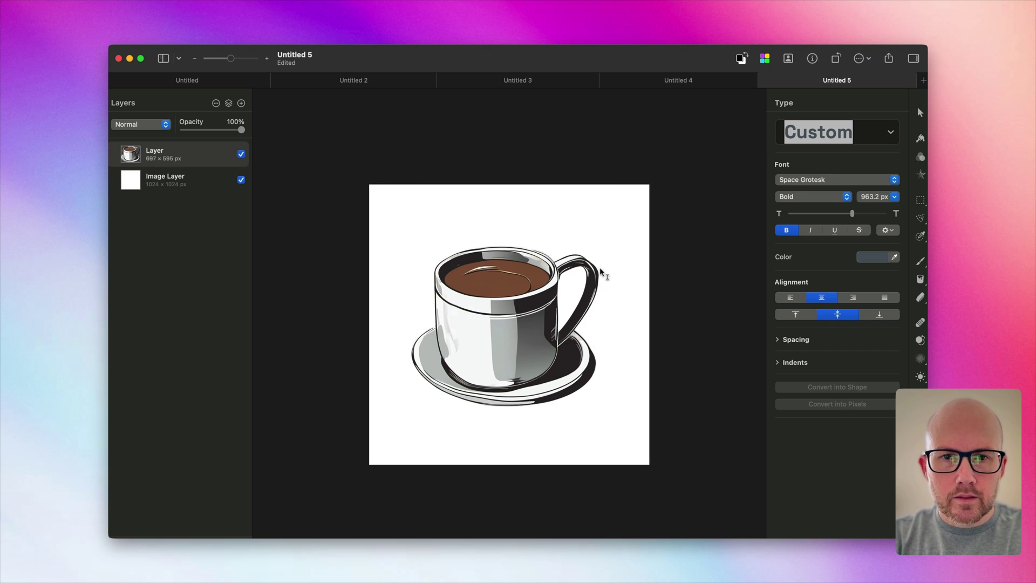
{"action": "key", "text": "super+t"}
{"action": "left_click_drag", "start_coordinate": [600, 245], "coordinate": [512, 302]}
{"action": "left_click_drag", "start_coordinate": [475, 369], "coordinate": [446, 330]}
Add a text layer reading 'Coffee' at 50 px font size.
{"action": "key", "text": "t"}
{"action": "left_click", "coordinate": [499, 331]}
{"action": "double_click", "coordinate": [533, 281]}
{"action": "type", "text": "Coffee"}
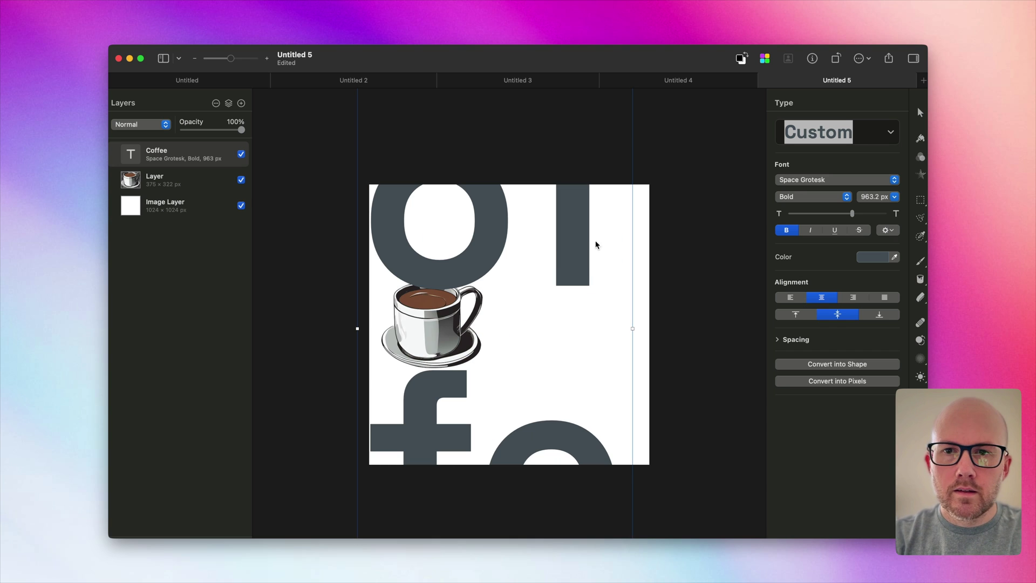
{"action": "left_click", "coordinate": [868, 200]}
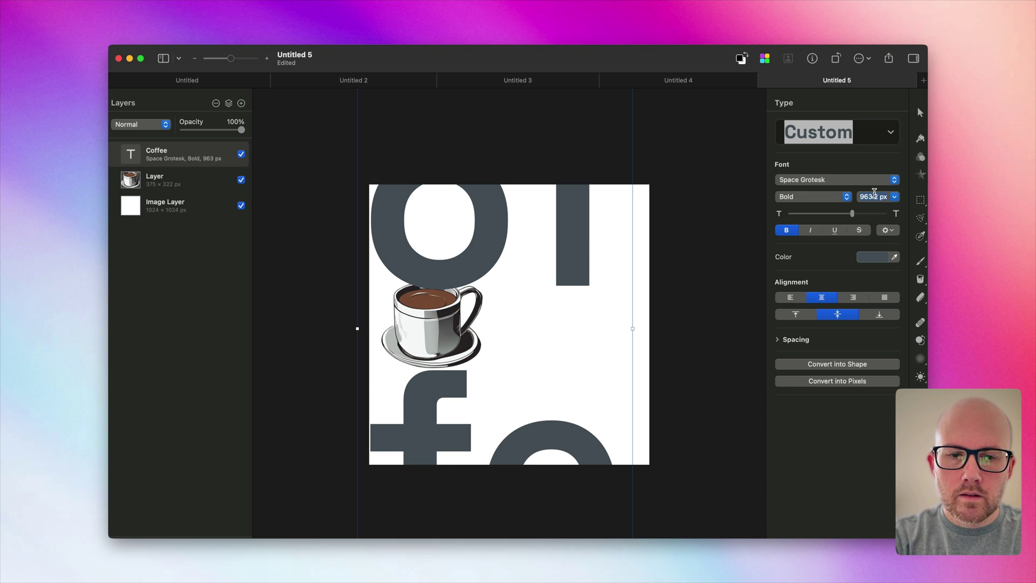
{"action": "type", "text": "50"}
{"action": "key", "text": "Return"}
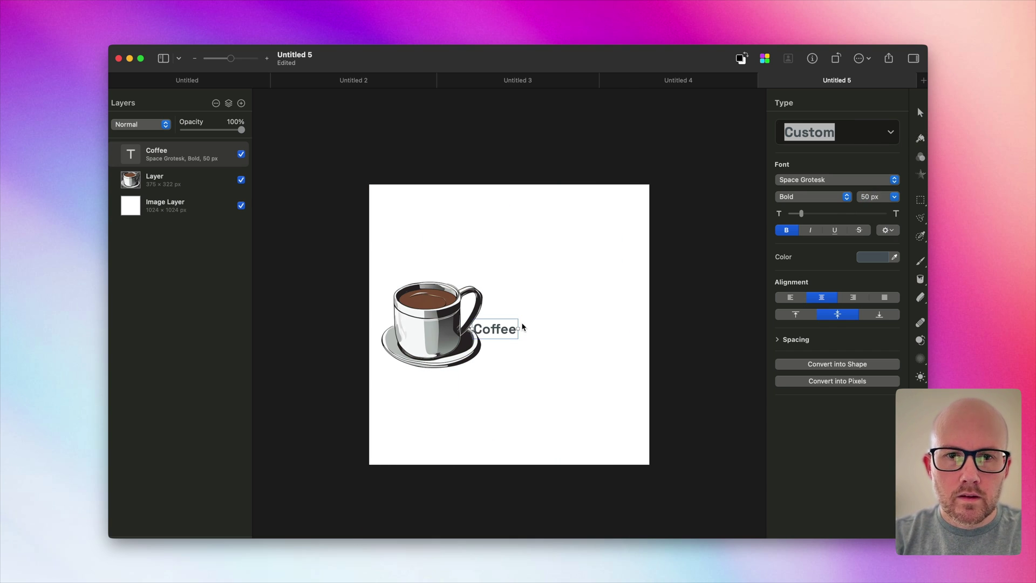
Enlarge the Coffee text, shrink the cup, and centre both side by side.
{"action": "key", "text": "super+t"}
{"action": "left_click_drag", "start_coordinate": [522, 321], "coordinate": [595, 318]}
{"action": "left_click_drag", "start_coordinate": [644, 288], "coordinate": [606, 307]}
{"action": "key", "text": "Return"}
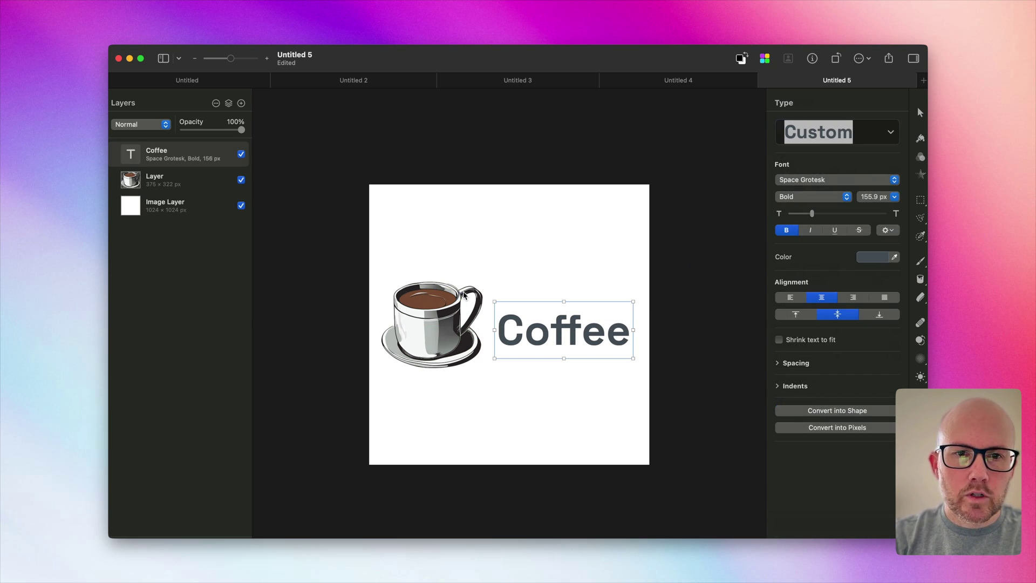
{"action": "key", "text": "v"}
{"action": "left_click", "coordinate": [443, 305]}
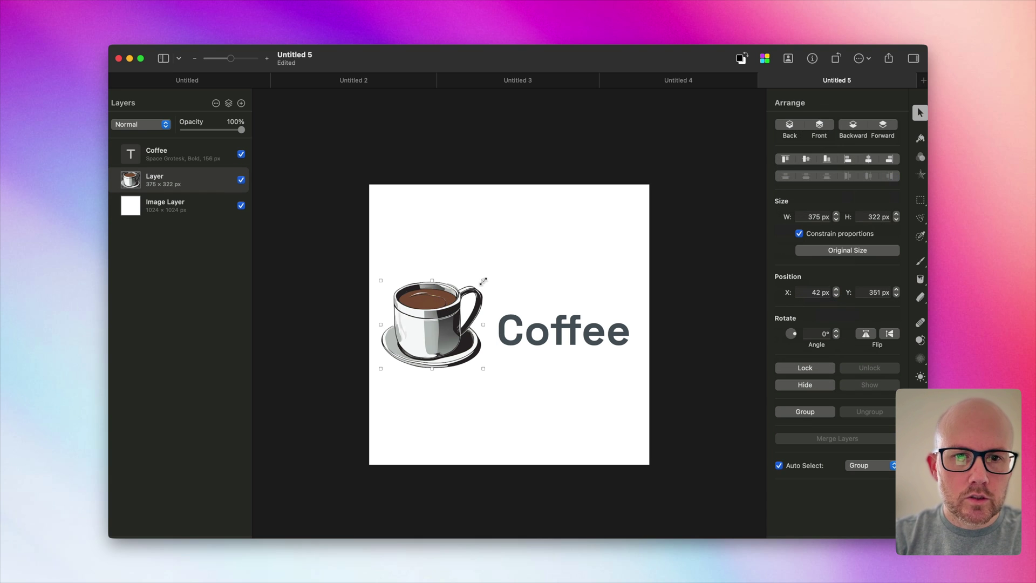
{"action": "left_click_drag", "start_coordinate": [482, 281], "coordinate": [443, 317]}
{"action": "left_click_drag", "start_coordinate": [558, 345], "coordinate": [538, 333]}
{"action": "left_click", "coordinate": [422, 318], "text": "shift"}
{"action": "left_click_drag", "start_coordinate": [423, 318], "coordinate": [437, 318]}
{"action": "left_click", "coordinate": [519, 394]}
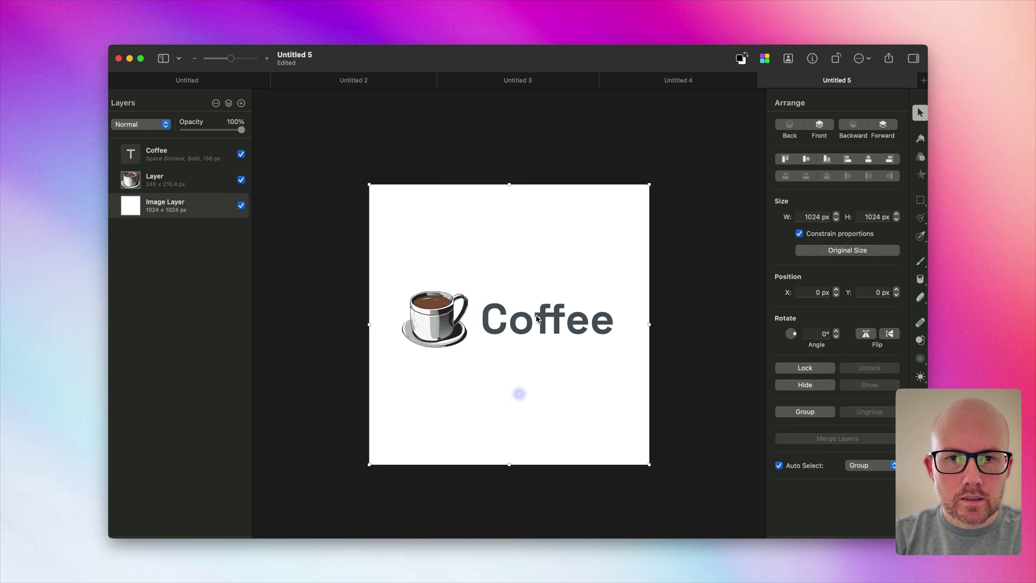
Make the Coffee text Helvetica Bold in golden tan and open Export for Web.
{"action": "left_click", "coordinate": [537, 319]}
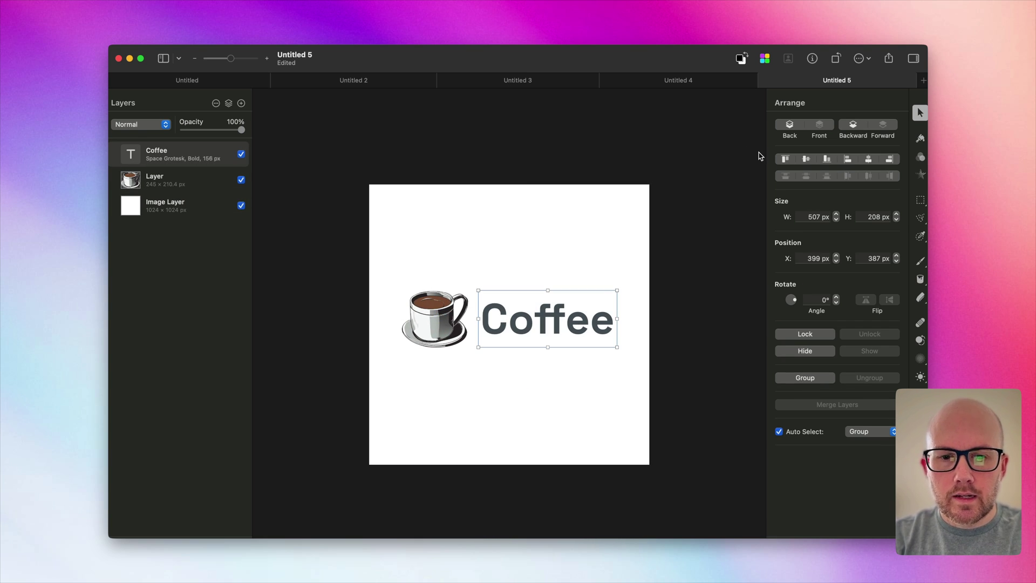
{"action": "key", "text": "t"}
{"action": "left_click", "coordinate": [826, 185]}
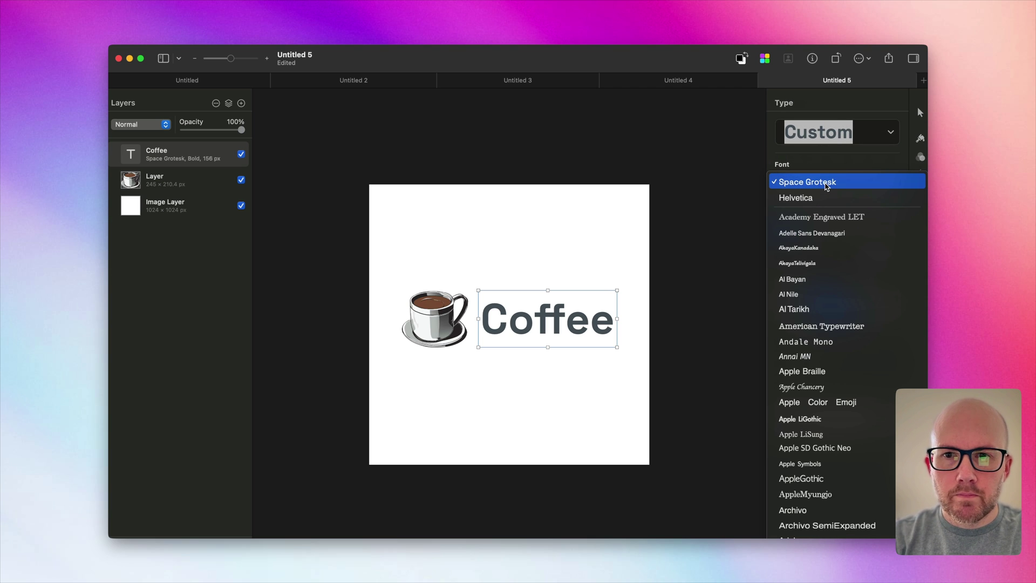
{"action": "left_click", "coordinate": [810, 198]}
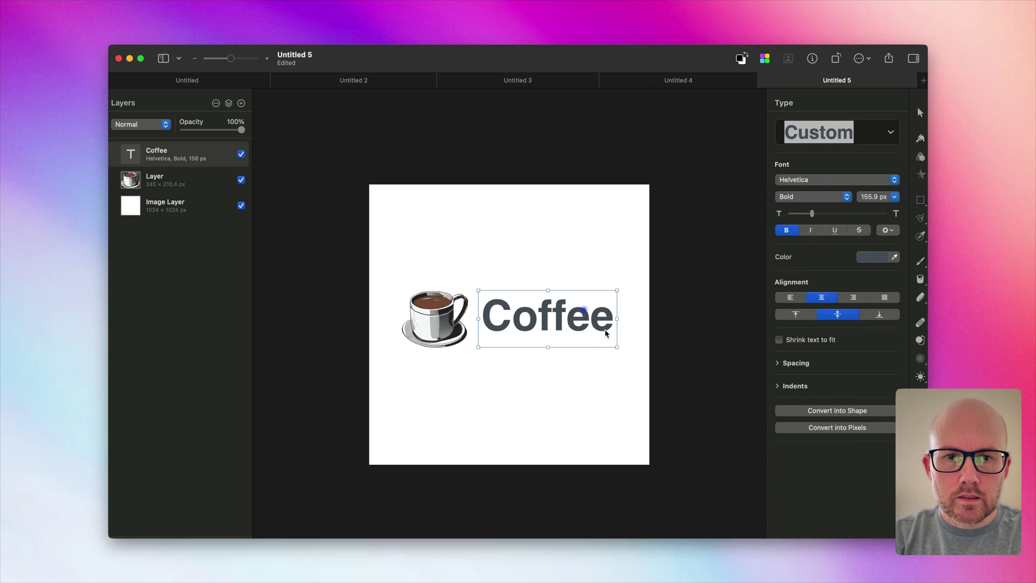
{"action": "double_click", "coordinate": [586, 312]}
{"action": "left_click", "coordinate": [883, 257]}
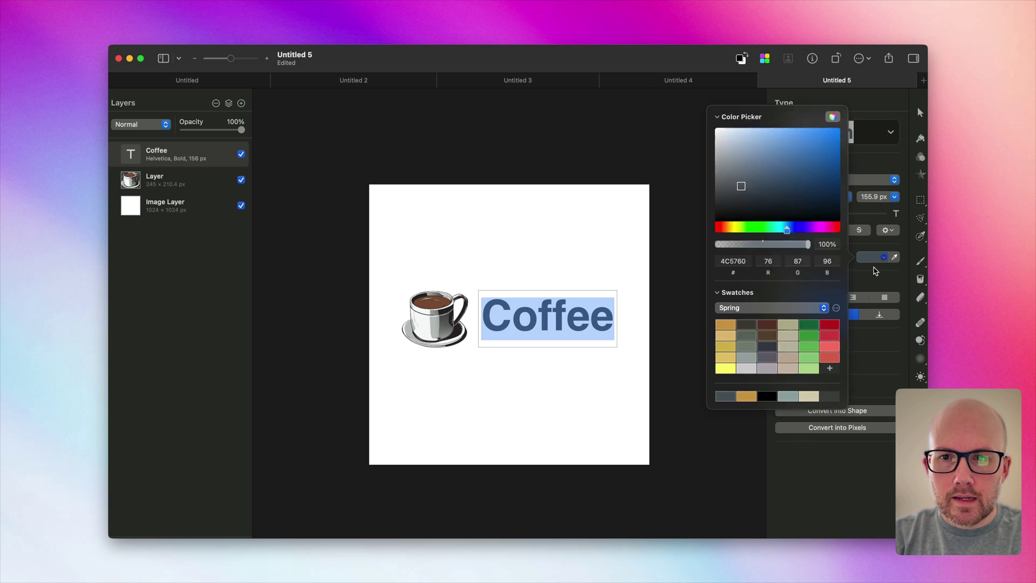
{"action": "left_click", "coordinate": [746, 396]}
{"action": "left_click", "coordinate": [611, 309]}
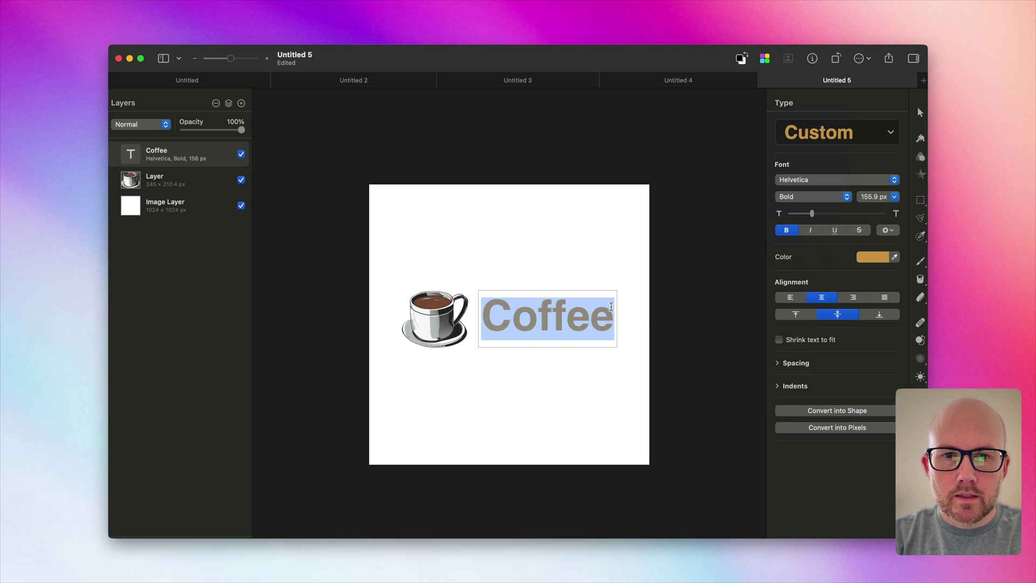
{"action": "left_click", "coordinate": [623, 378]}
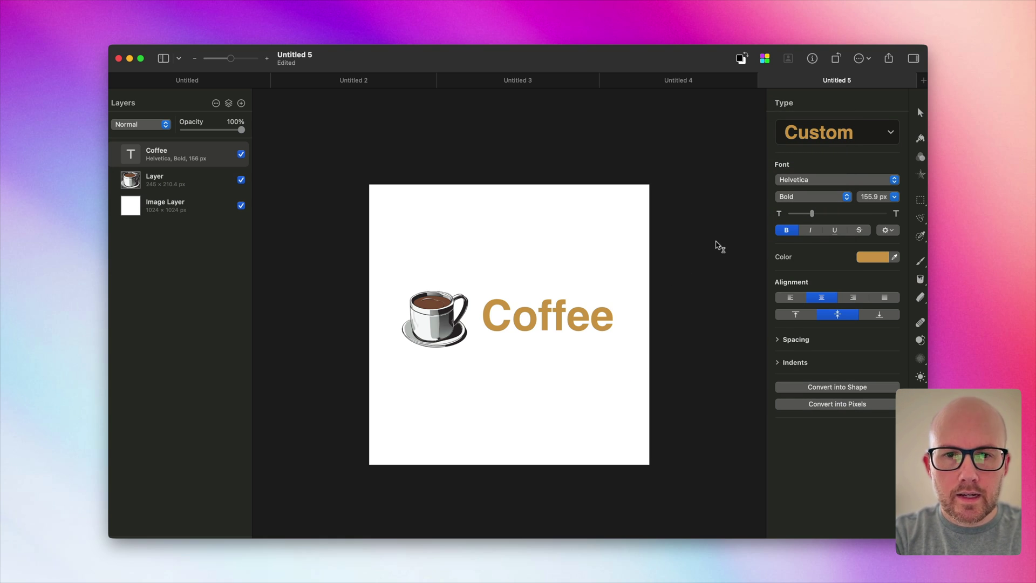
{"action": "key", "text": "super+alt+shift+w"}
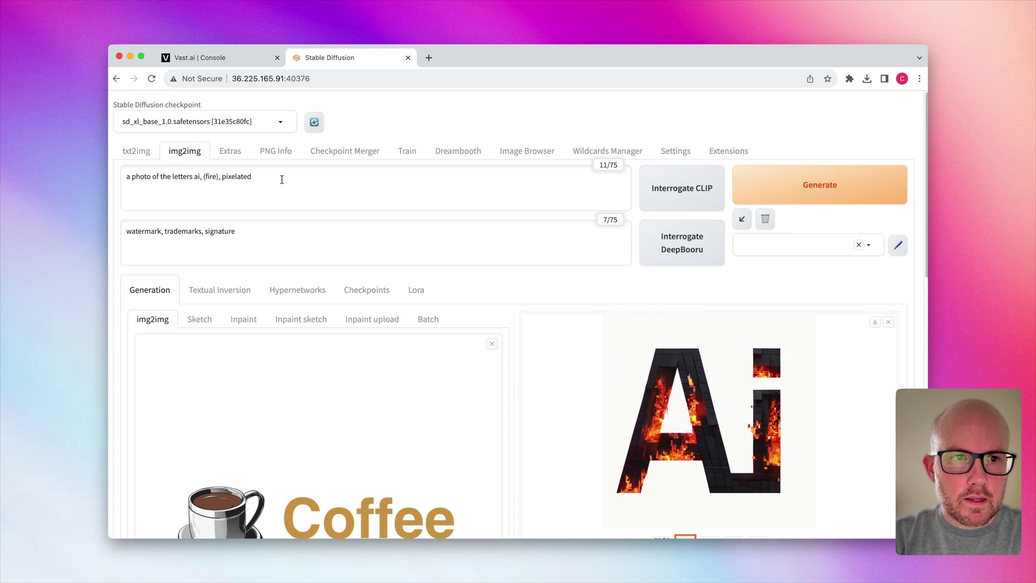
Remove the Ai input and change the prompt to coffee mug, the word coffee, coffee beans.
{"action": "left_click", "coordinate": [195, 178]}
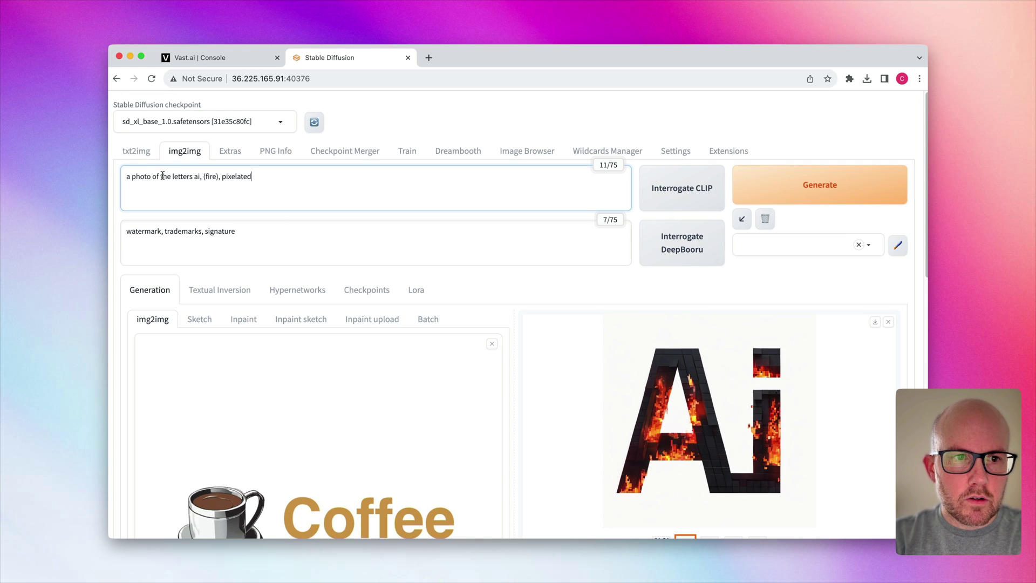
{"action": "left_click_drag", "start_coordinate": [163, 176], "coordinate": [300, 170]}
{"action": "type", "text": "coff"}
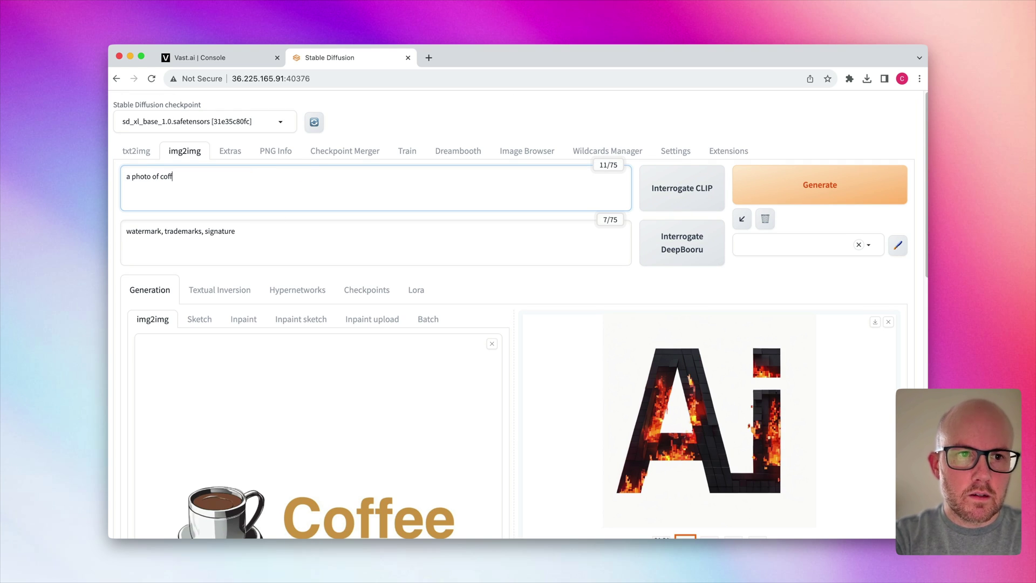
{"action": "type", "text": "ee mug along with the word"}
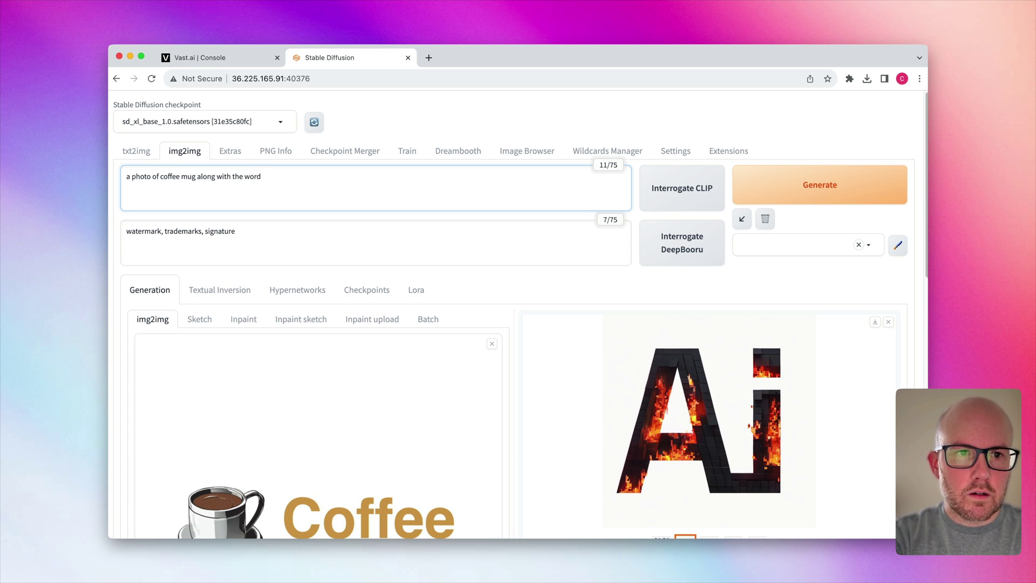
{"action": "type", "text": " coffee,"}
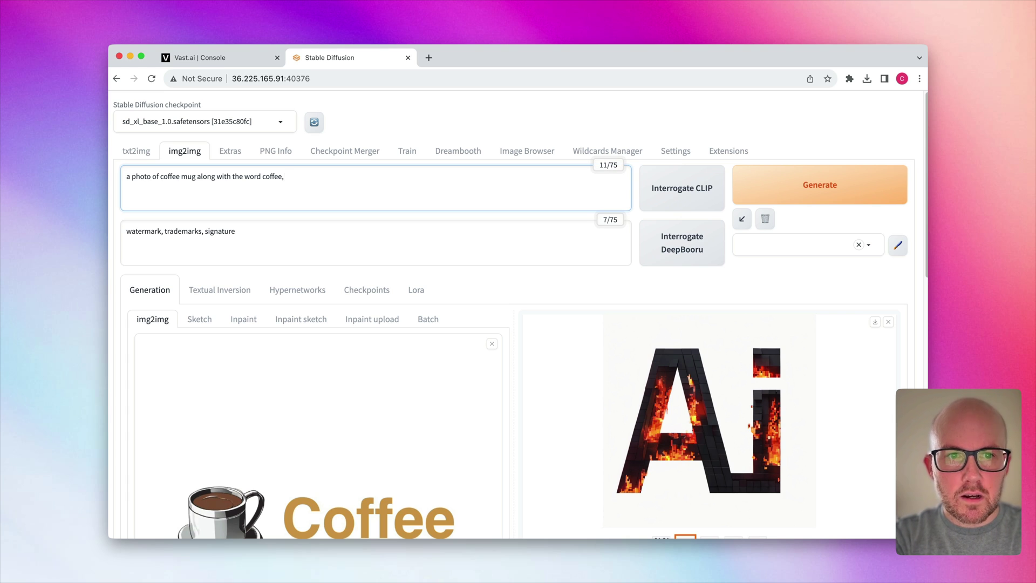
{"action": "type", "text": "n, coffee"}
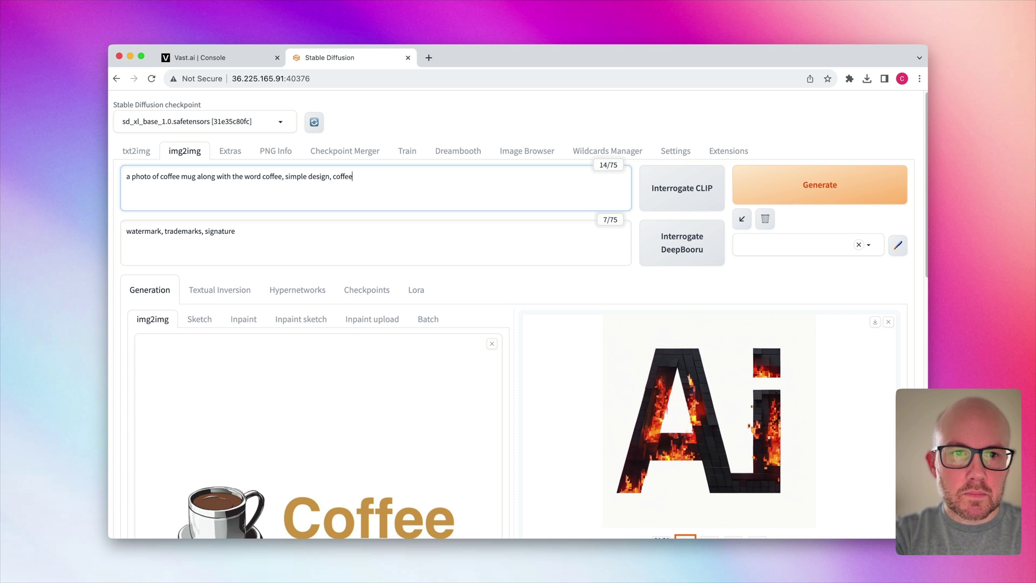
{"action": "type", "text": " beans"}
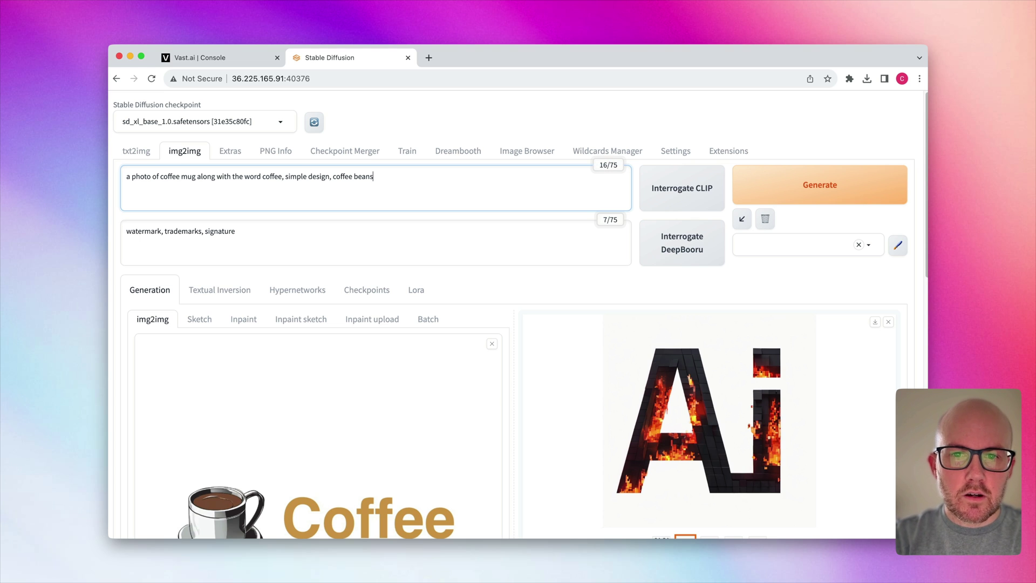
{"action": "scroll", "coordinate": [345, 327], "scroll_direction": "down", "scroll_amount": 10}
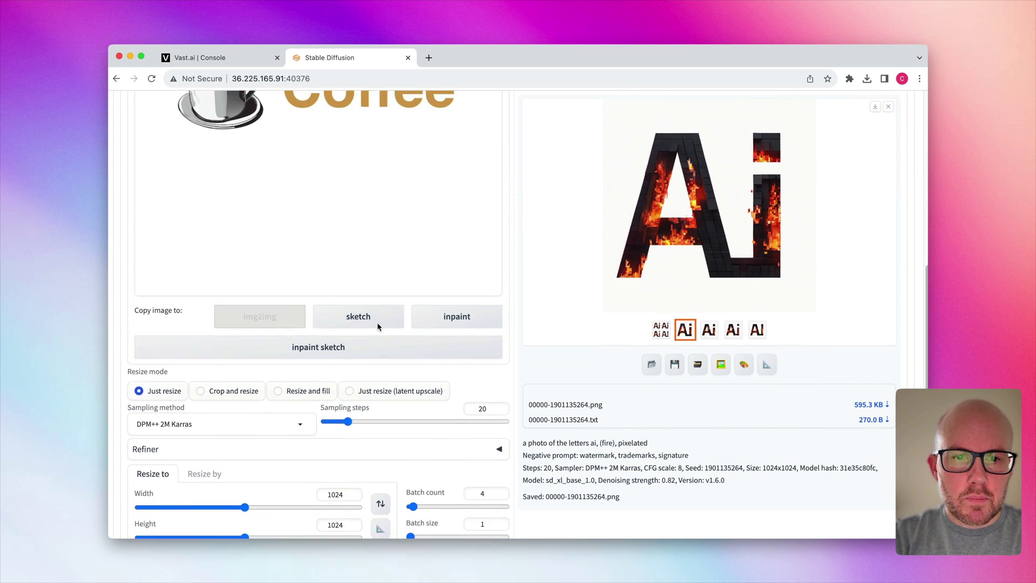
{"action": "scroll", "coordinate": [438, 306], "scroll_direction": "up", "scroll_amount": 10}
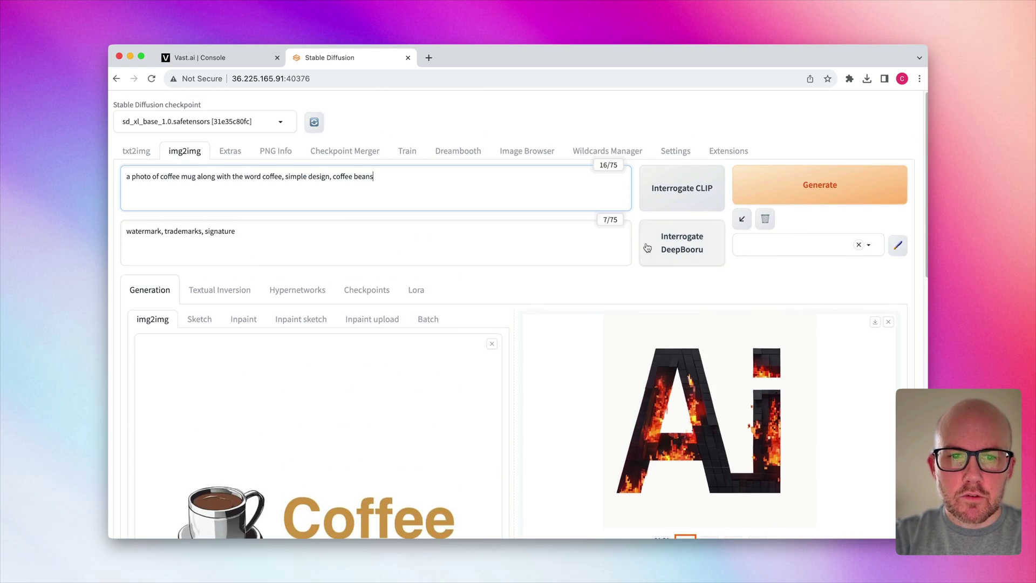
Generate Coffee logos from the new prompt and preview the first one full-size.
{"action": "left_click", "coordinate": [781, 187]}
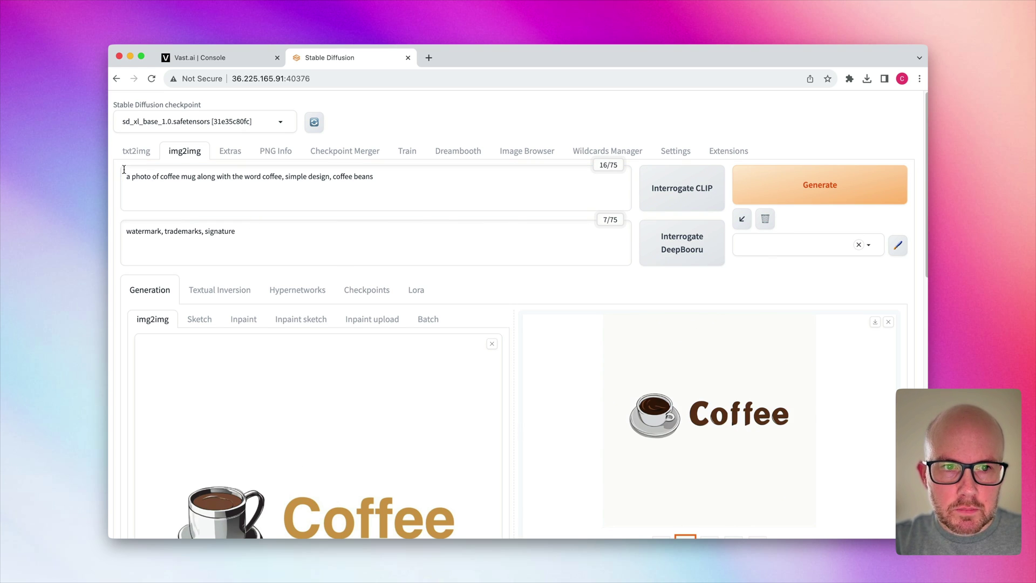
{"action": "left_click", "coordinate": [706, 425]}
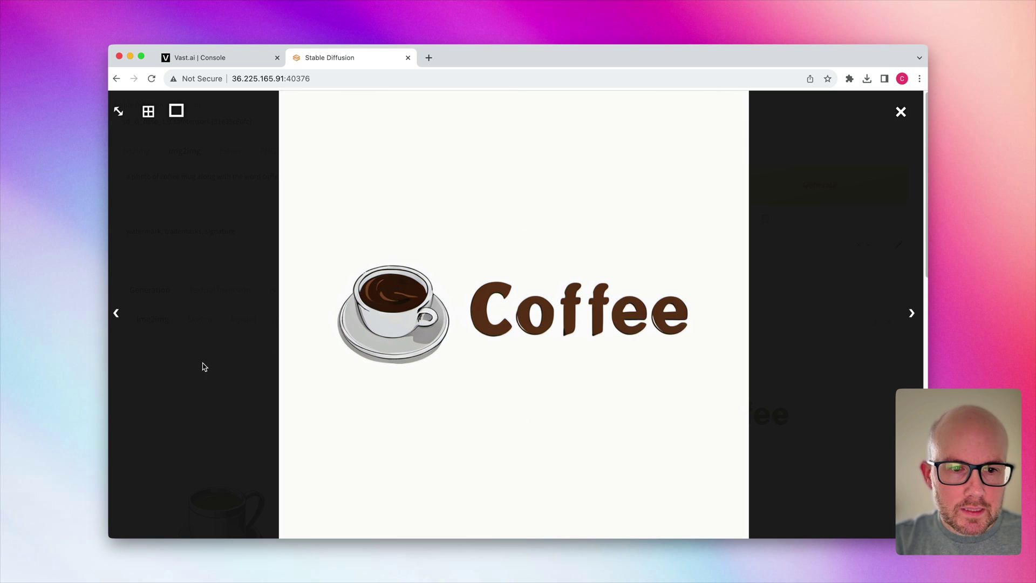
{"action": "left_click", "coordinate": [822, 355]}
{"action": "scroll", "coordinate": [387, 493], "scroll_direction": "down", "scroll_amount": 2}
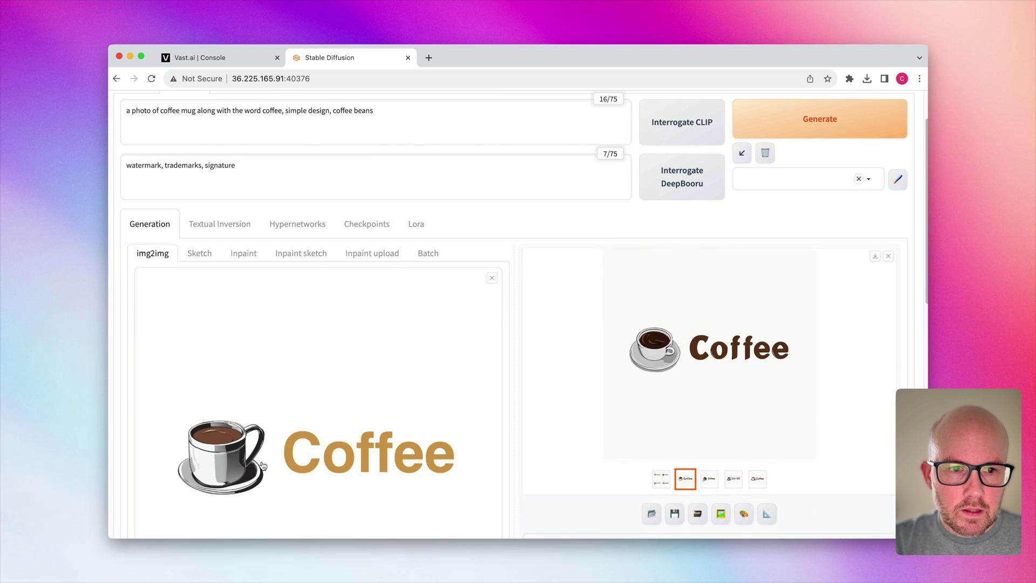
Step through all four Coffee logo variations and return to the grid.
{"action": "left_click", "coordinate": [683, 360]}
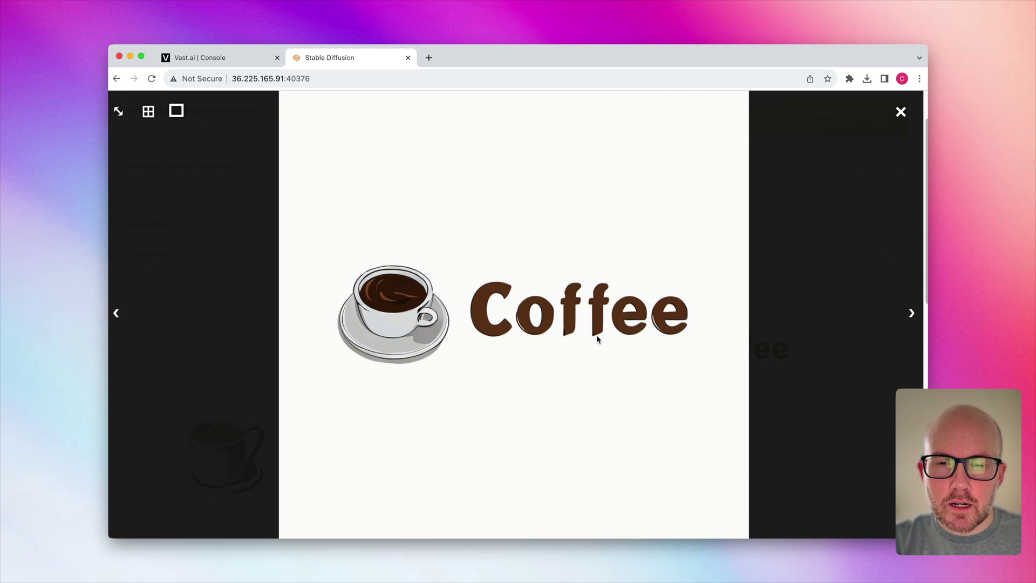
{"action": "key", "text": "Right"}
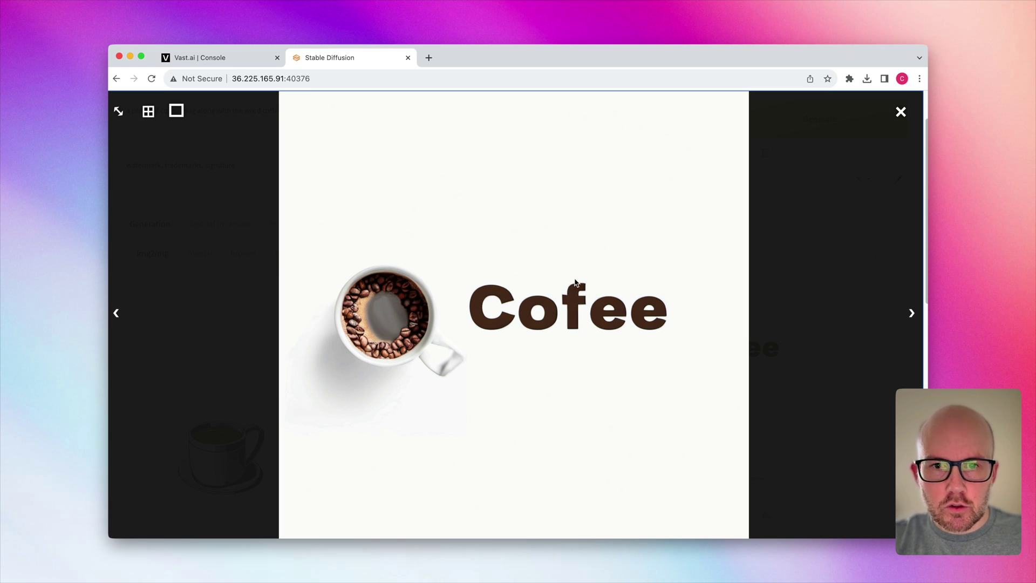
{"action": "left_click", "coordinate": [714, 268]}
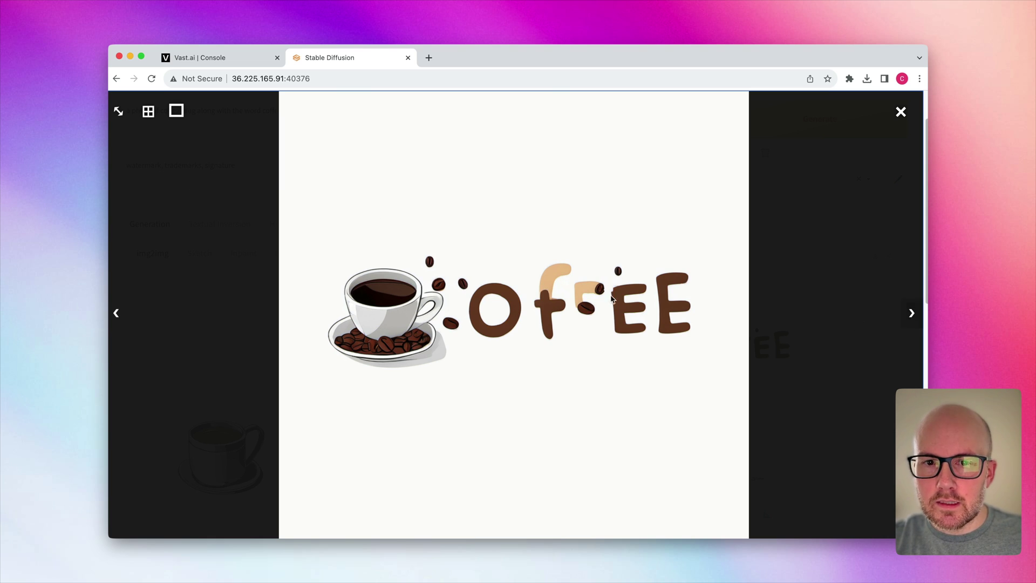
{"action": "left_click", "coordinate": [910, 313]}
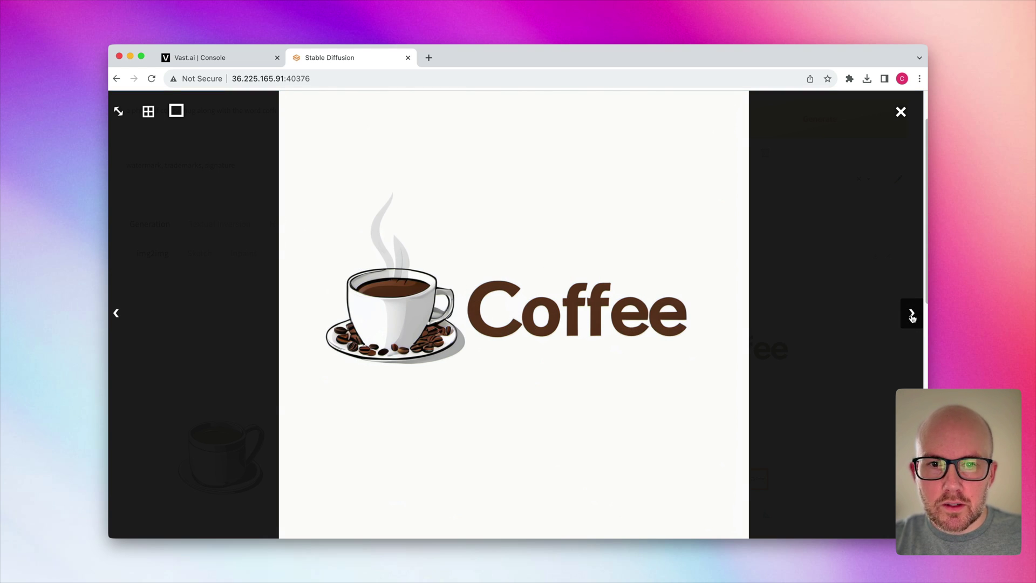
{"action": "left_click", "coordinate": [912, 317]}
{"action": "left_click", "coordinate": [796, 330]}
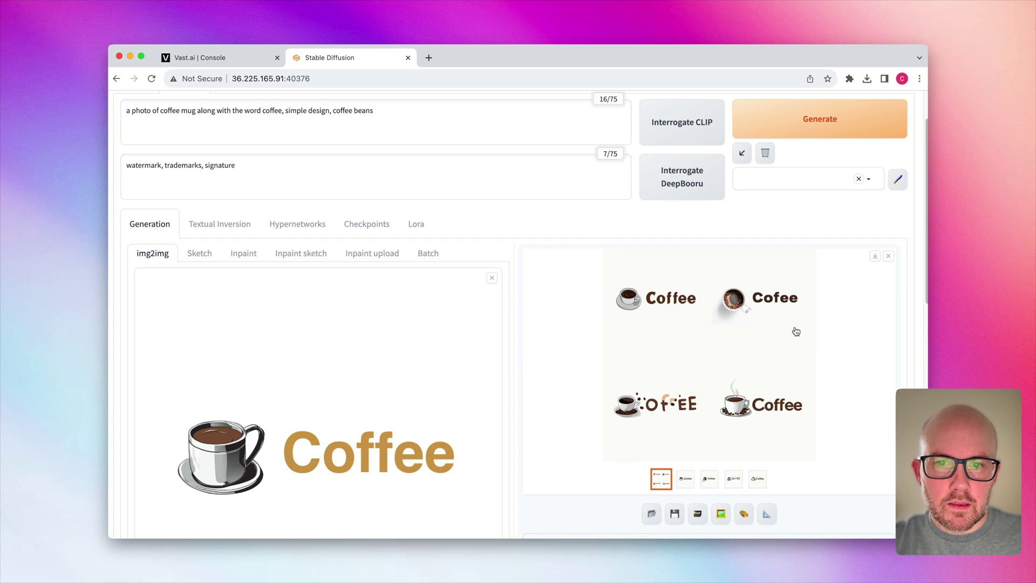
{"action": "scroll", "coordinate": [714, 405], "scroll_direction": "down", "scroll_amount": 10}
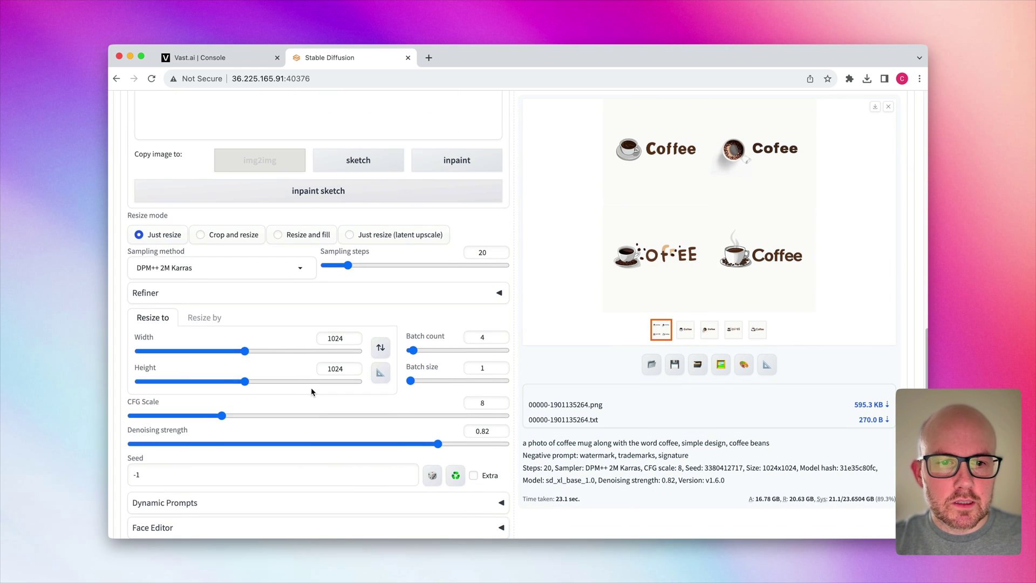
{"action": "scroll", "coordinate": [311, 391], "scroll_direction": "down", "scroll_amount": 4}
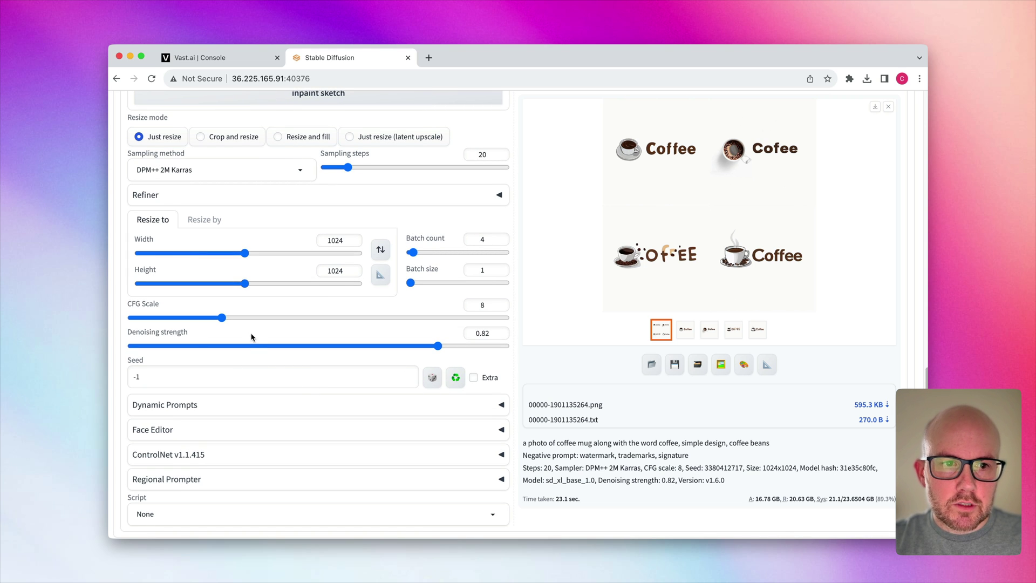
{"action": "scroll", "coordinate": [232, 360], "scroll_direction": "up", "scroll_amount": 10}
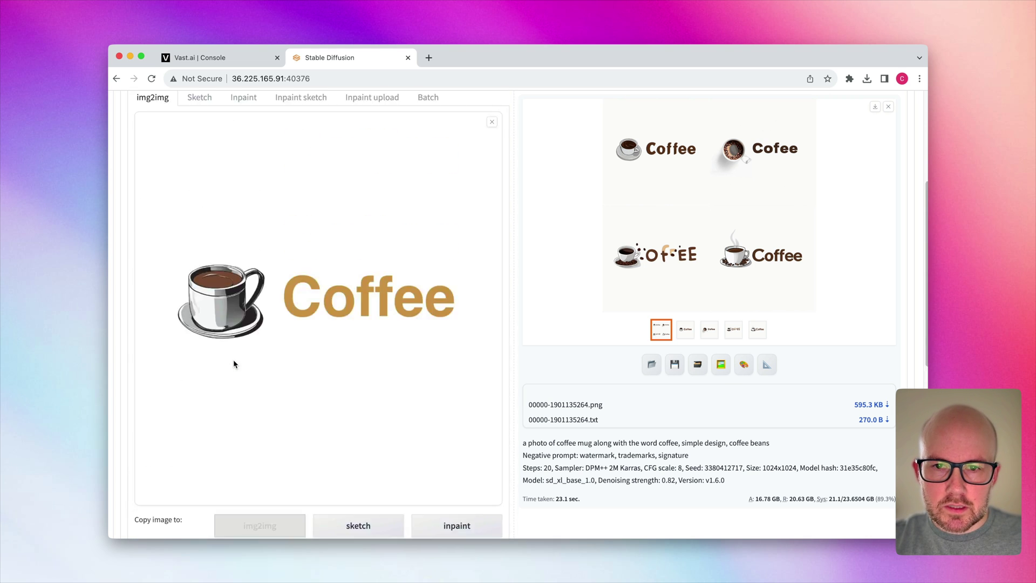